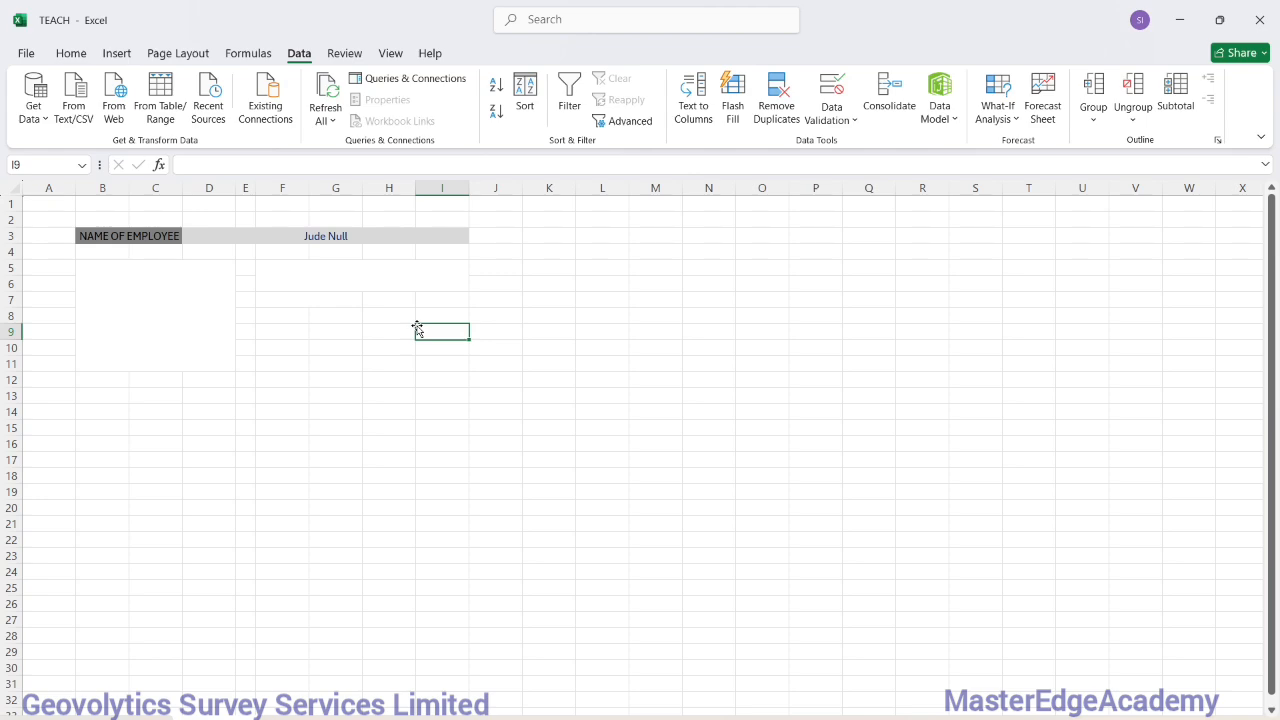
Examine the employee form's merged cells and name dropdown, and the name, helper and image columns on the DATABASE sheet.
click(177, 349)
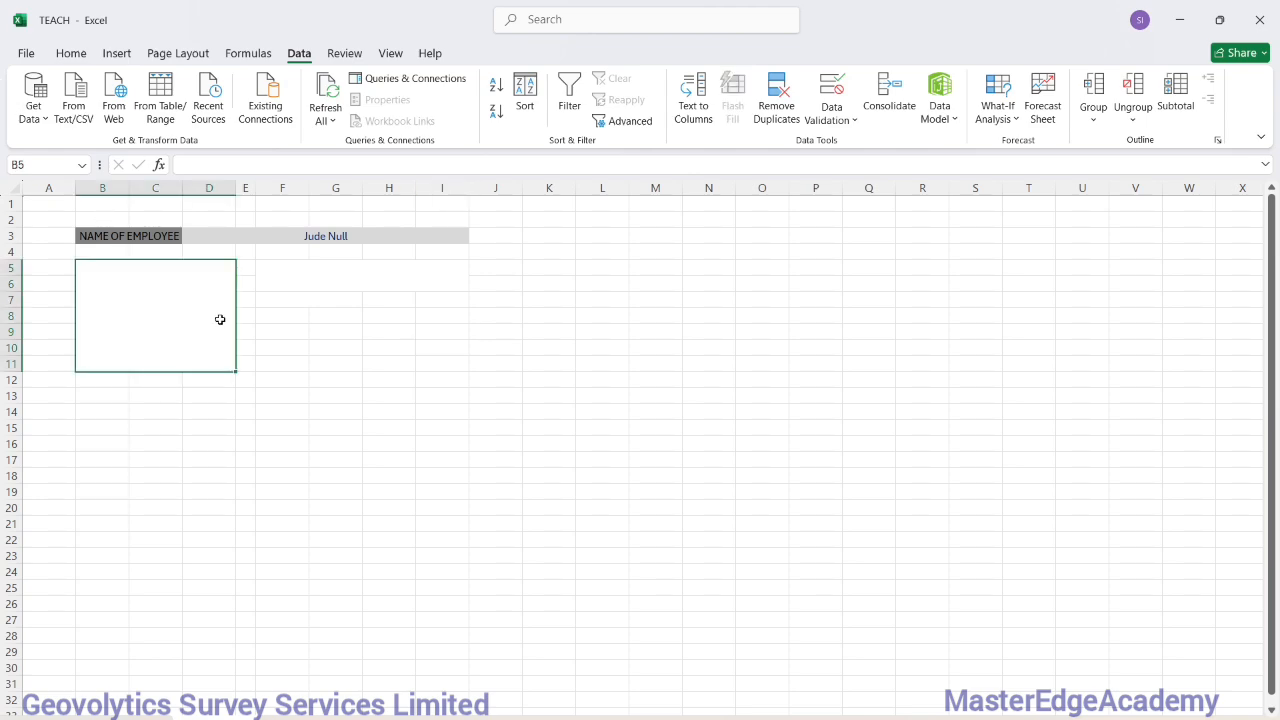
click(345, 286)
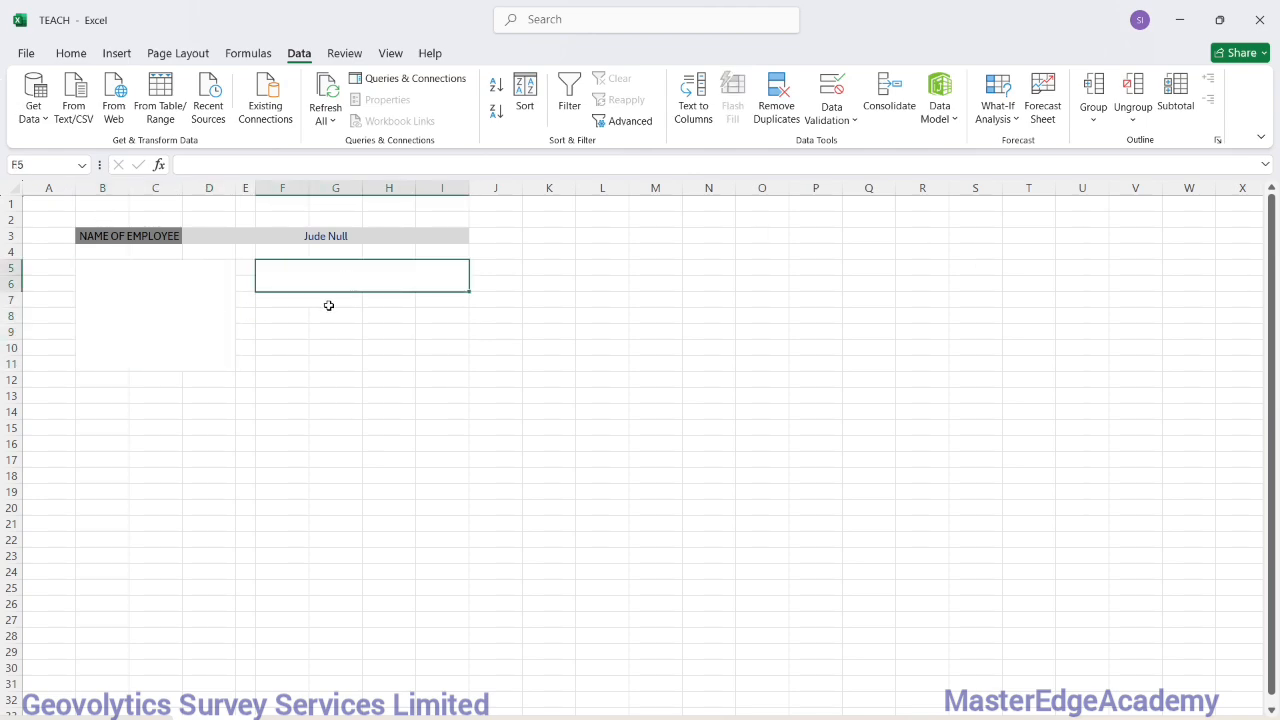
click(328, 303)
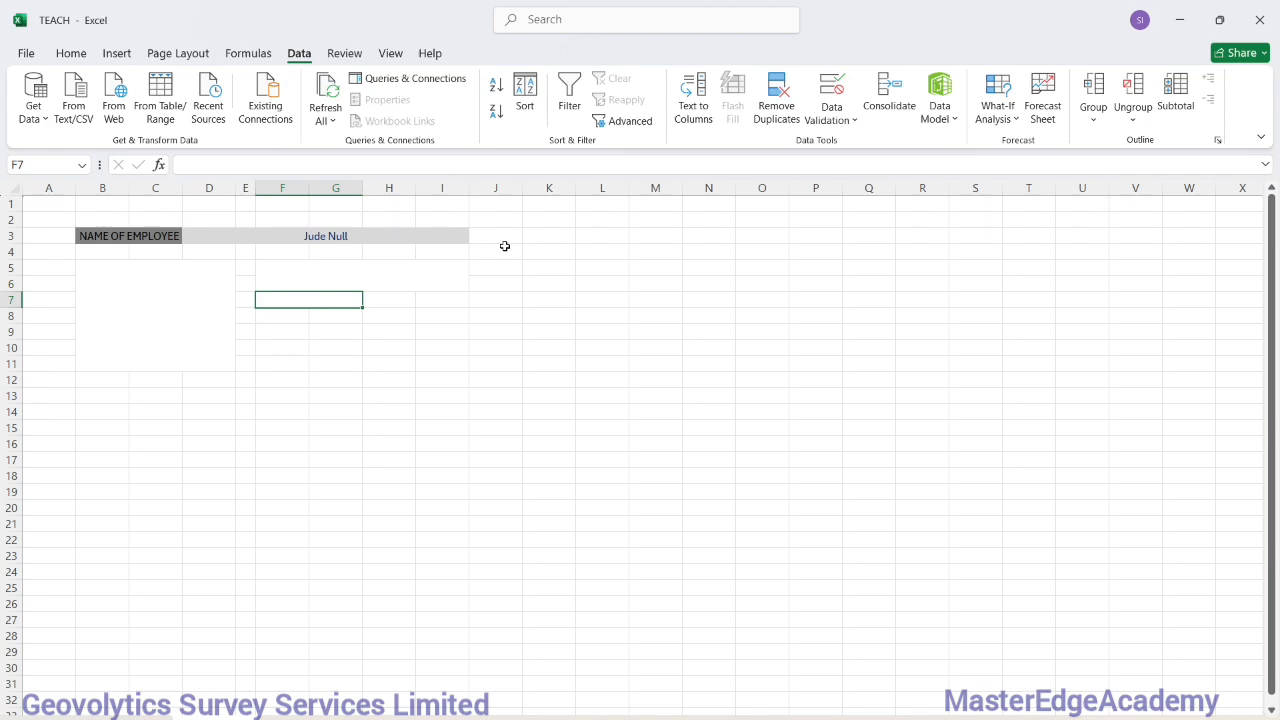
click(409, 236)
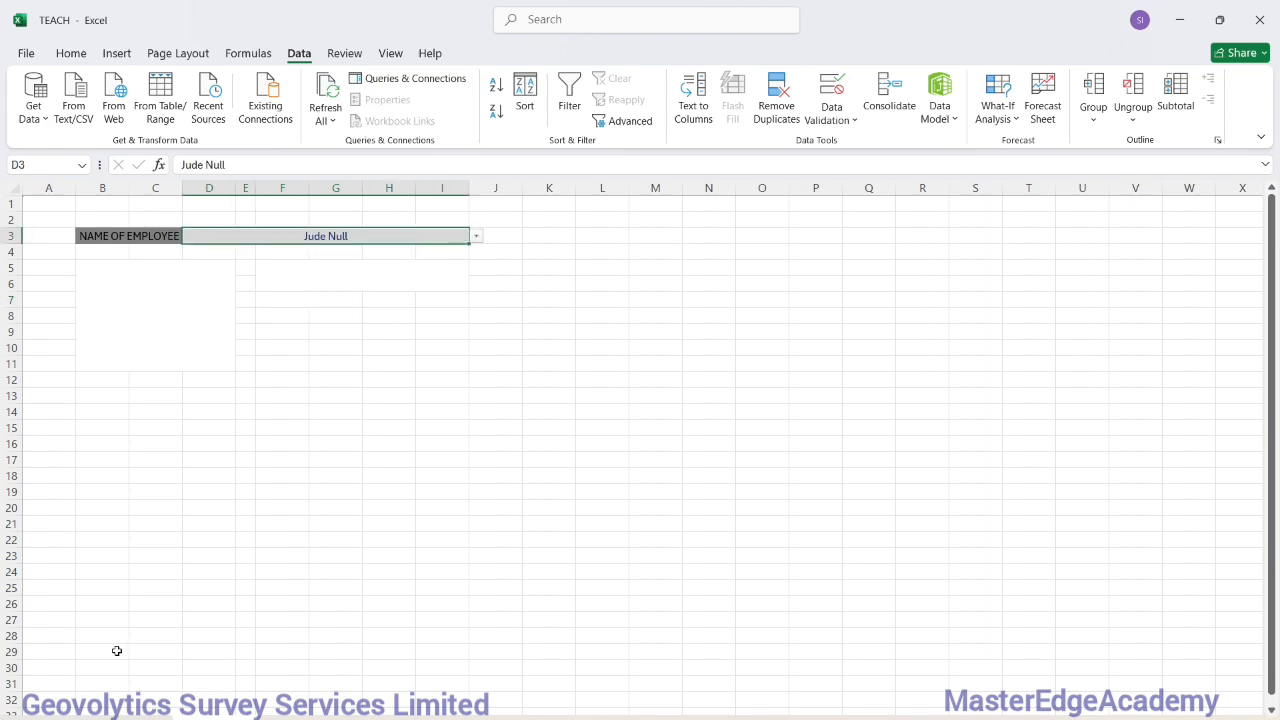
click(131, 717)
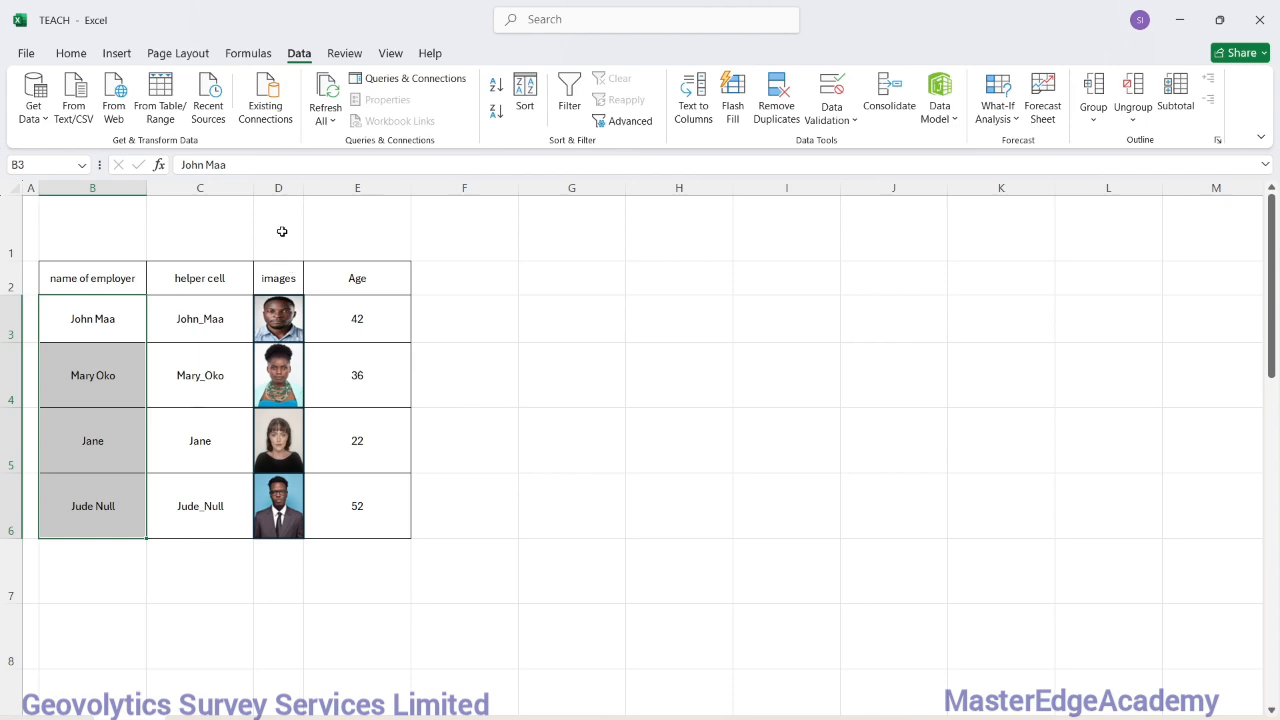
drag(270, 310, 280, 333)
key(ctrl+z)
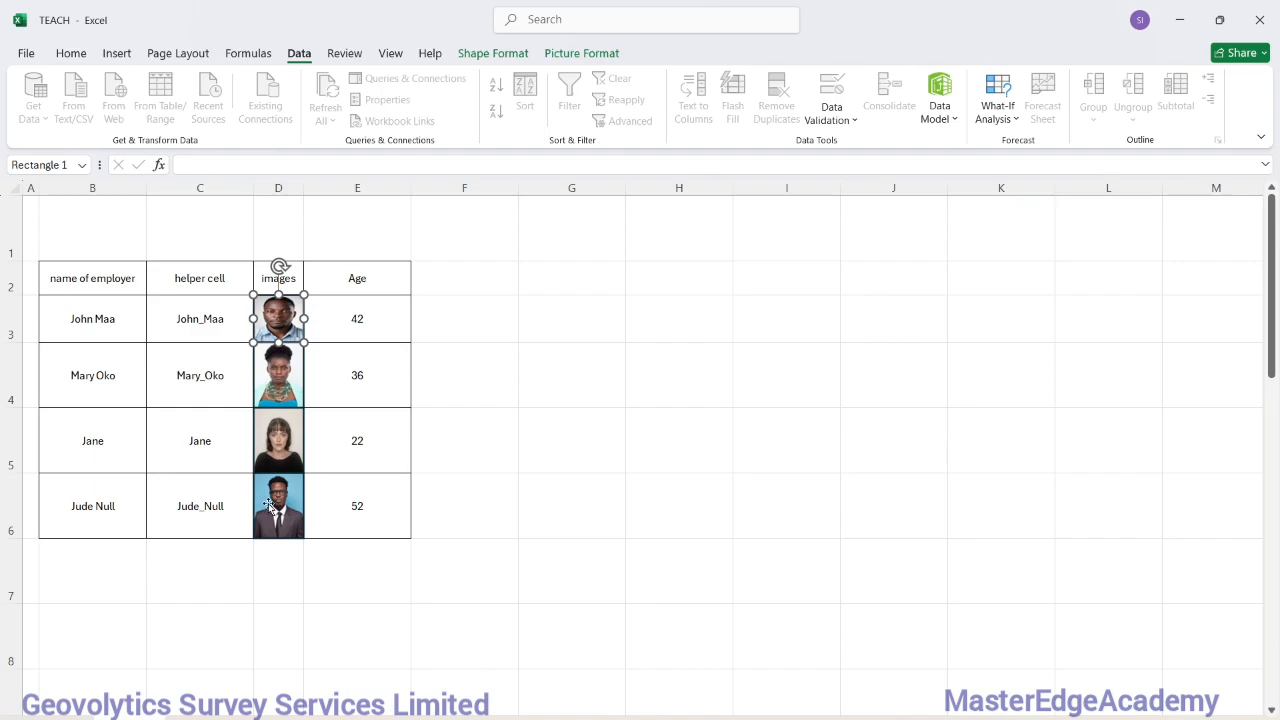
drag(190, 305, 200, 508)
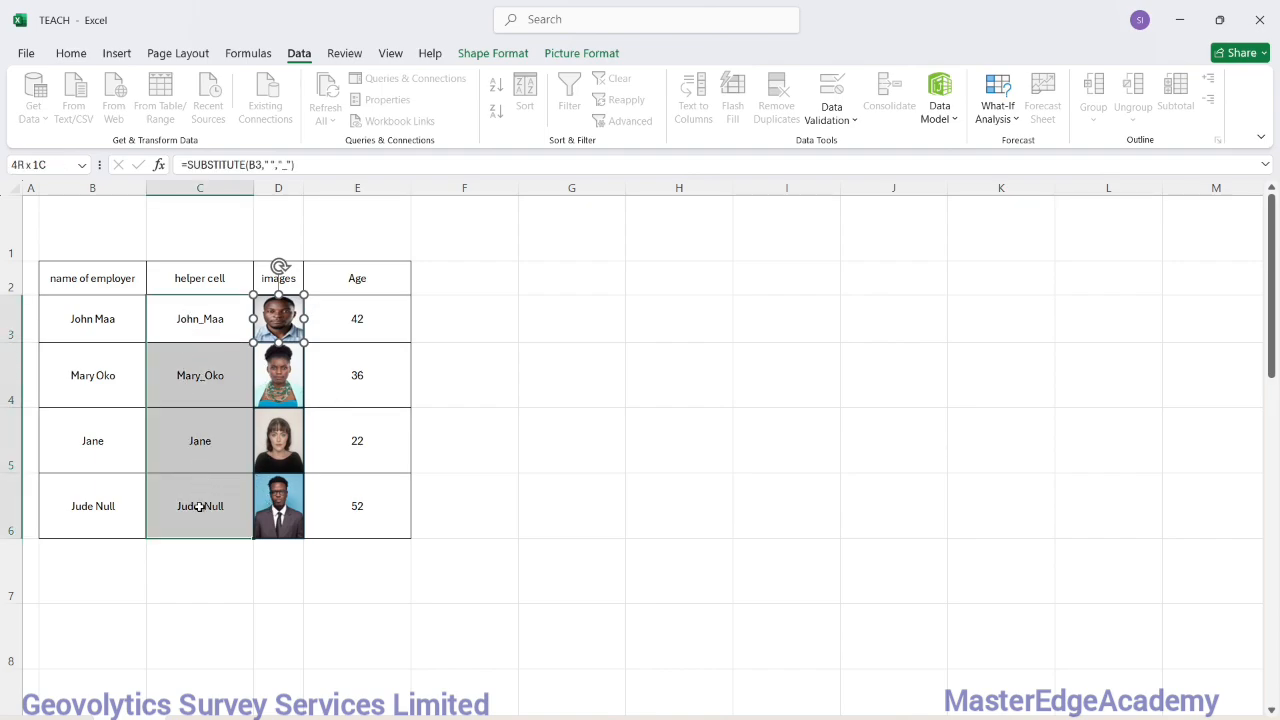
drag(80, 322, 85, 500)
click(198, 717)
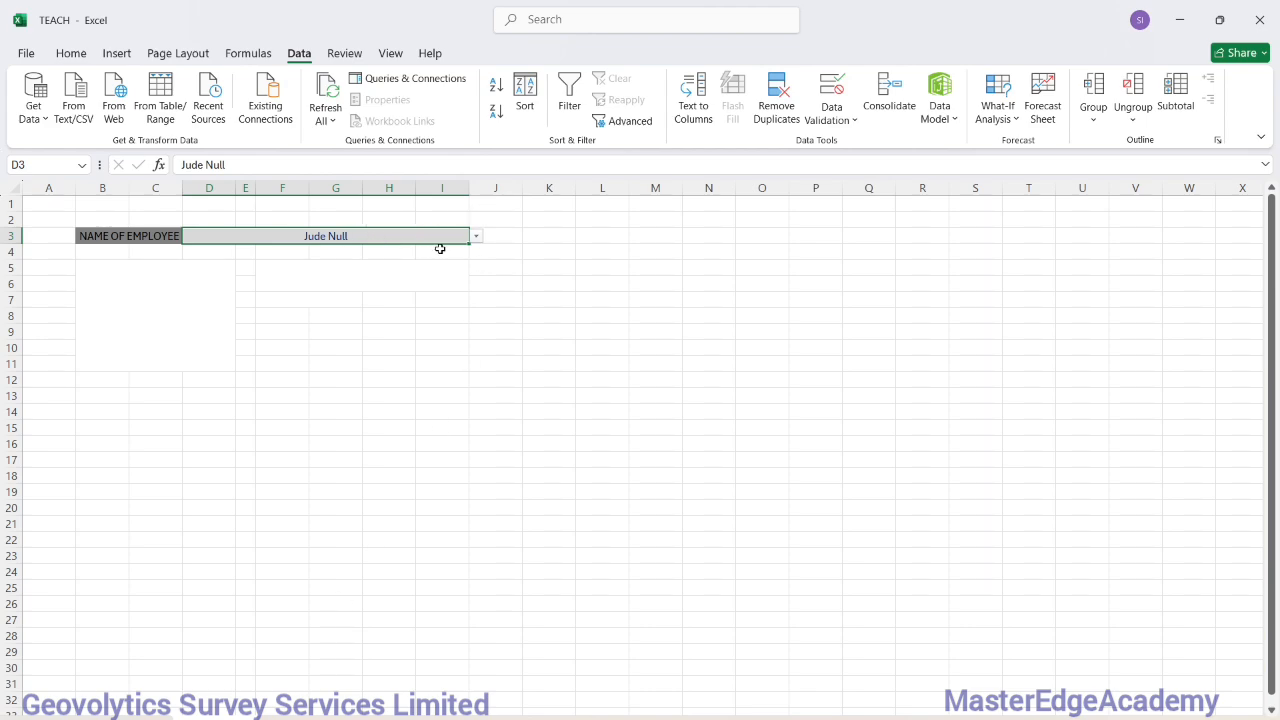
click(478, 241)
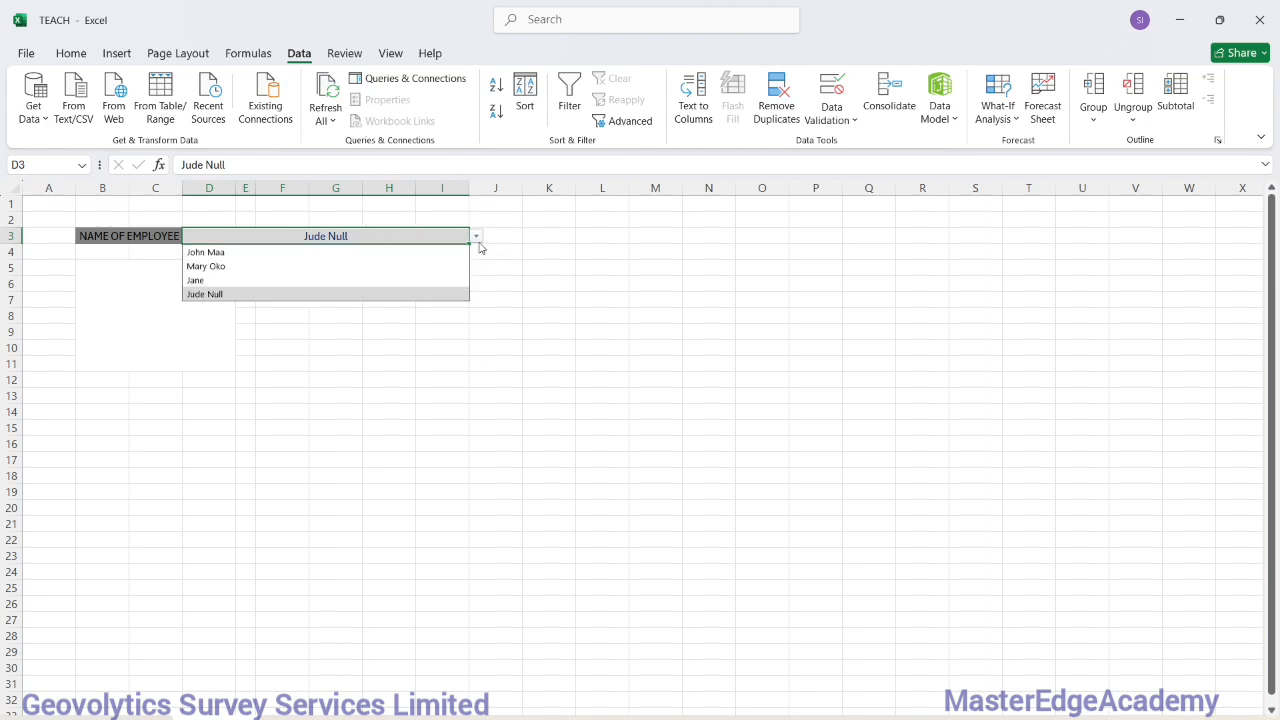
click(477, 238)
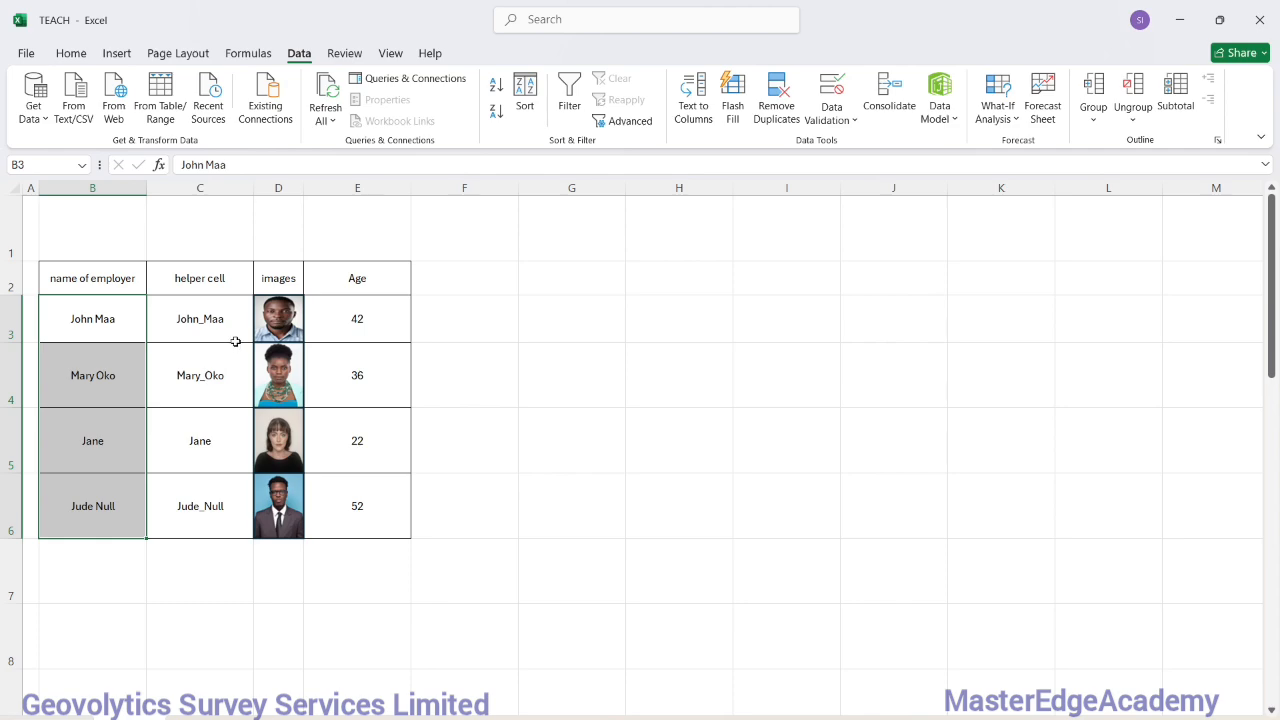
drag(227, 324, 218, 478)
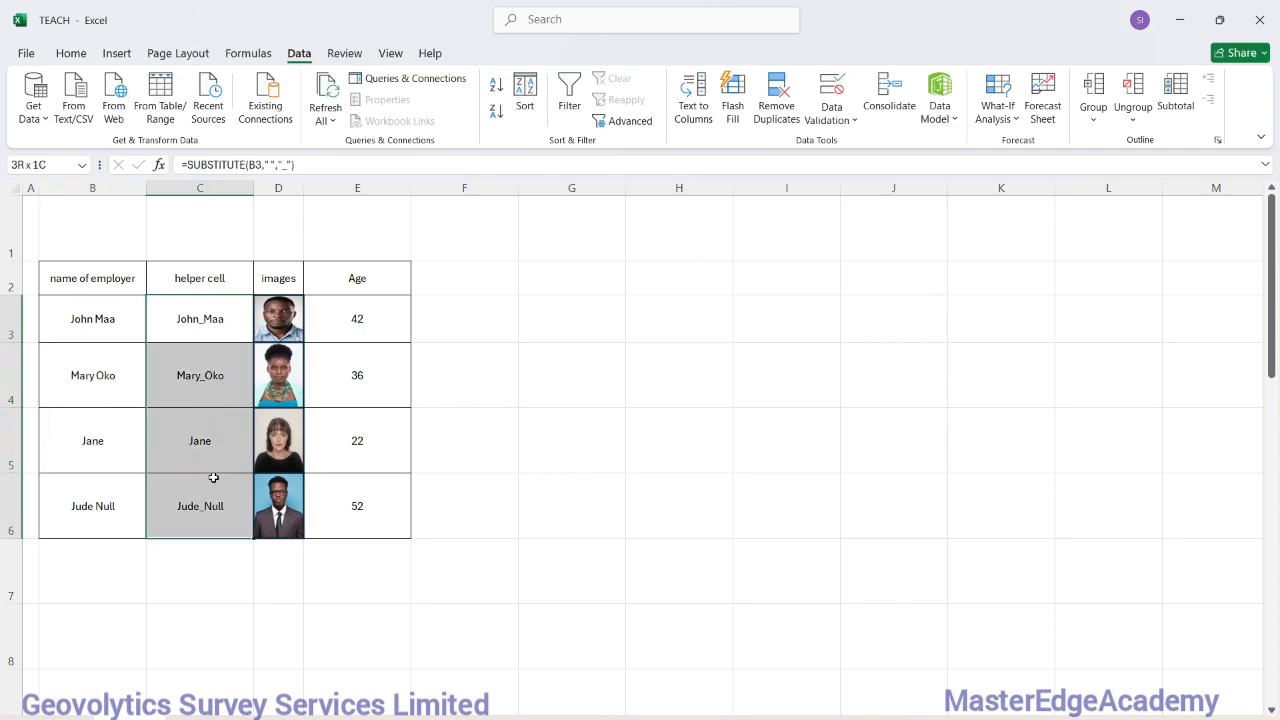
Try to name cell G3 on the DATABASE sheet with an employee's full name containing a space.
click(32, 166)
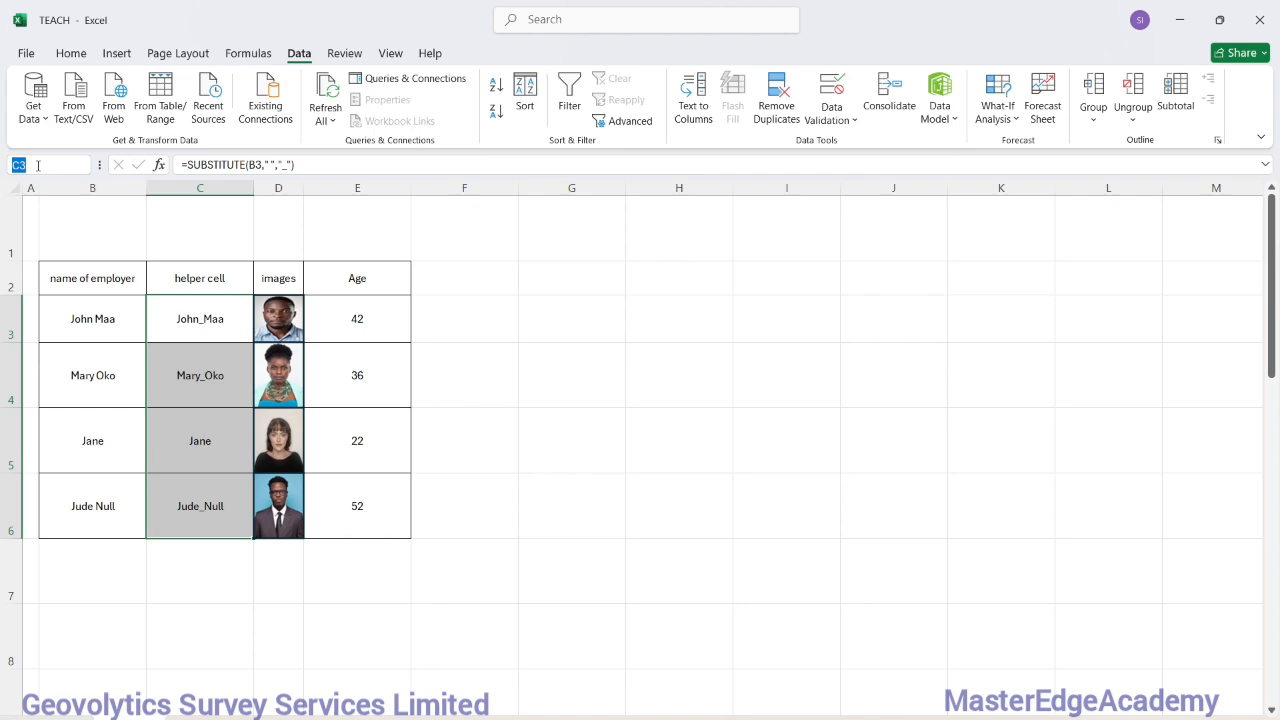
click(580, 323)
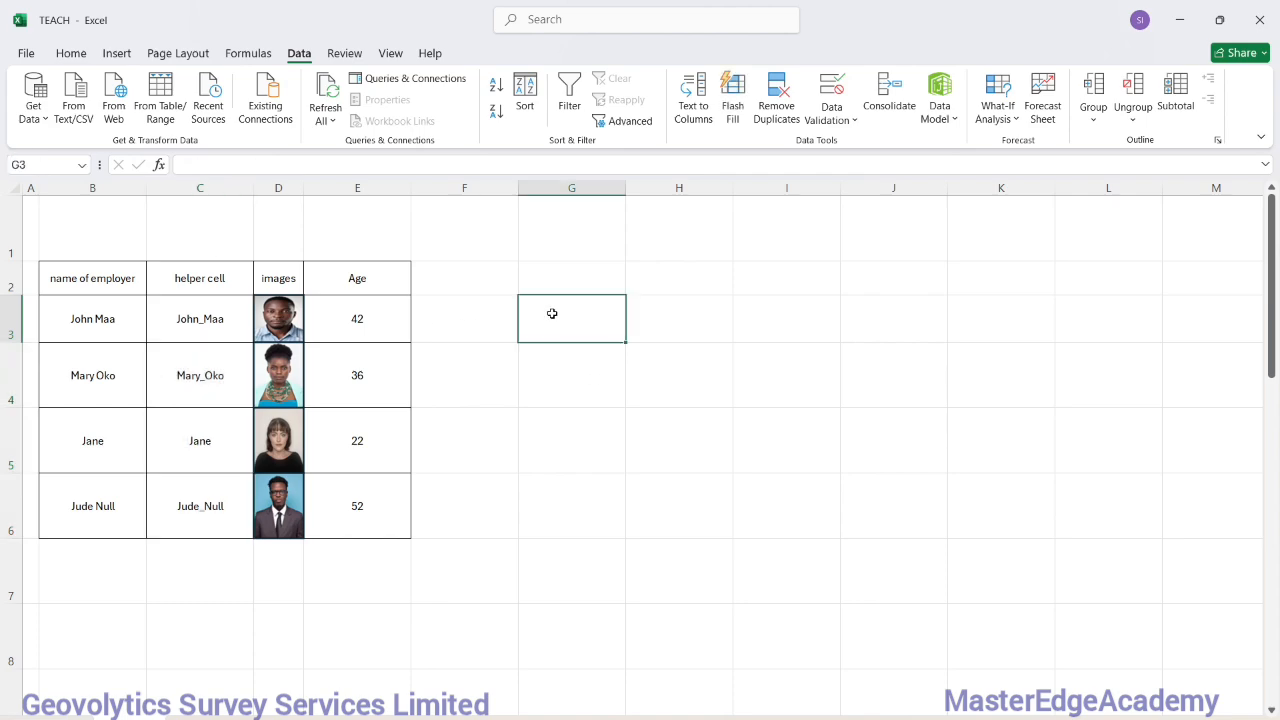
click(41, 165)
text(mary oko)
key(Return)
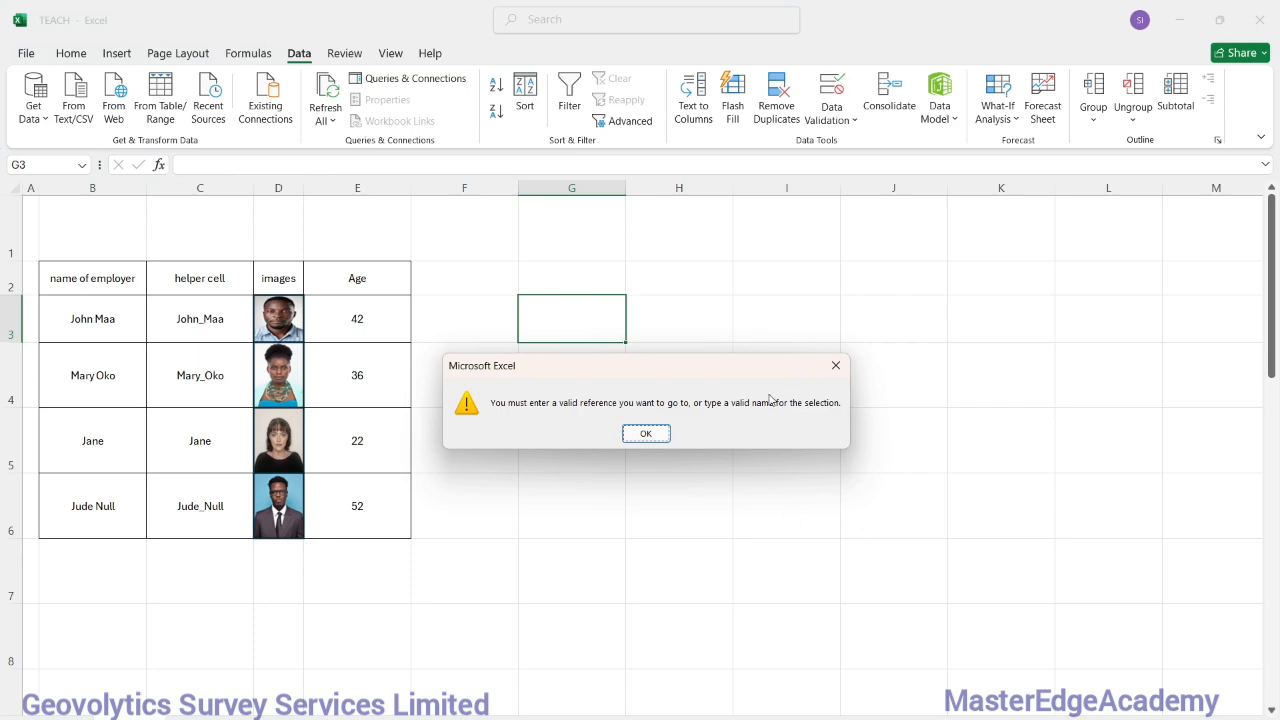
click(645, 434)
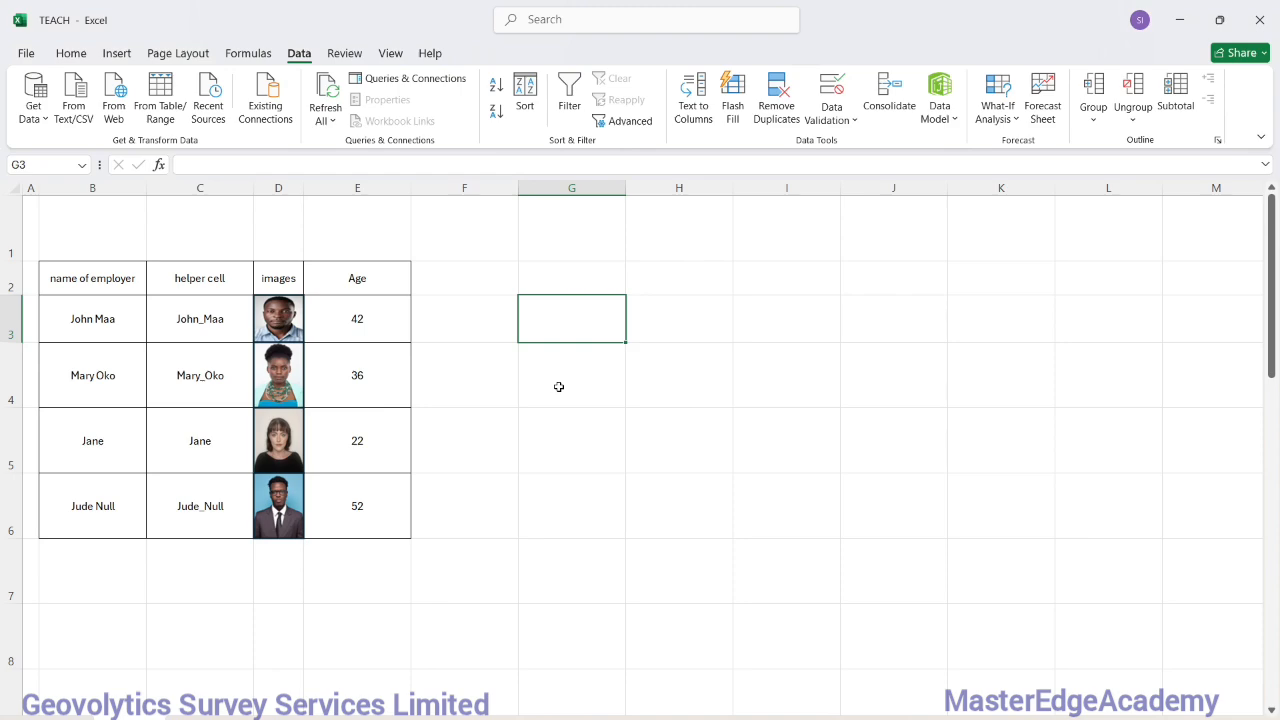
Choose the second employee listed in the name dropdown of cell D3 on the form sheet.
click(196, 717)
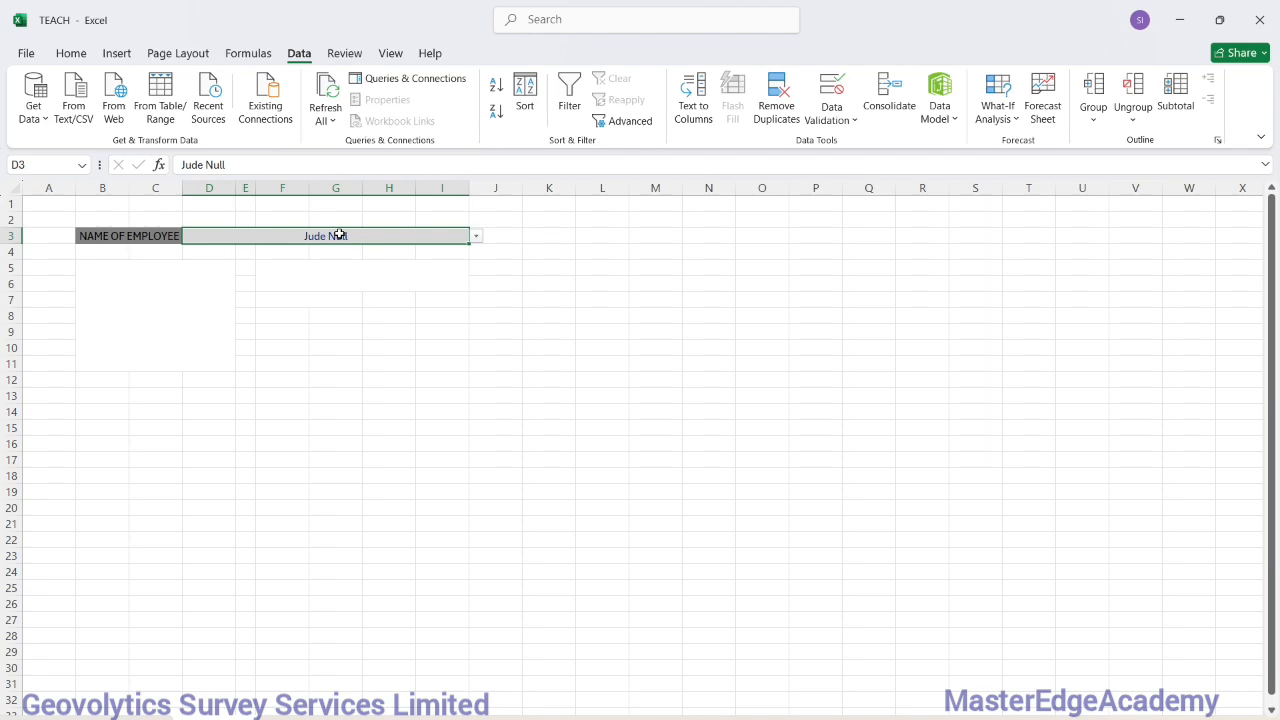
click(769, 237)
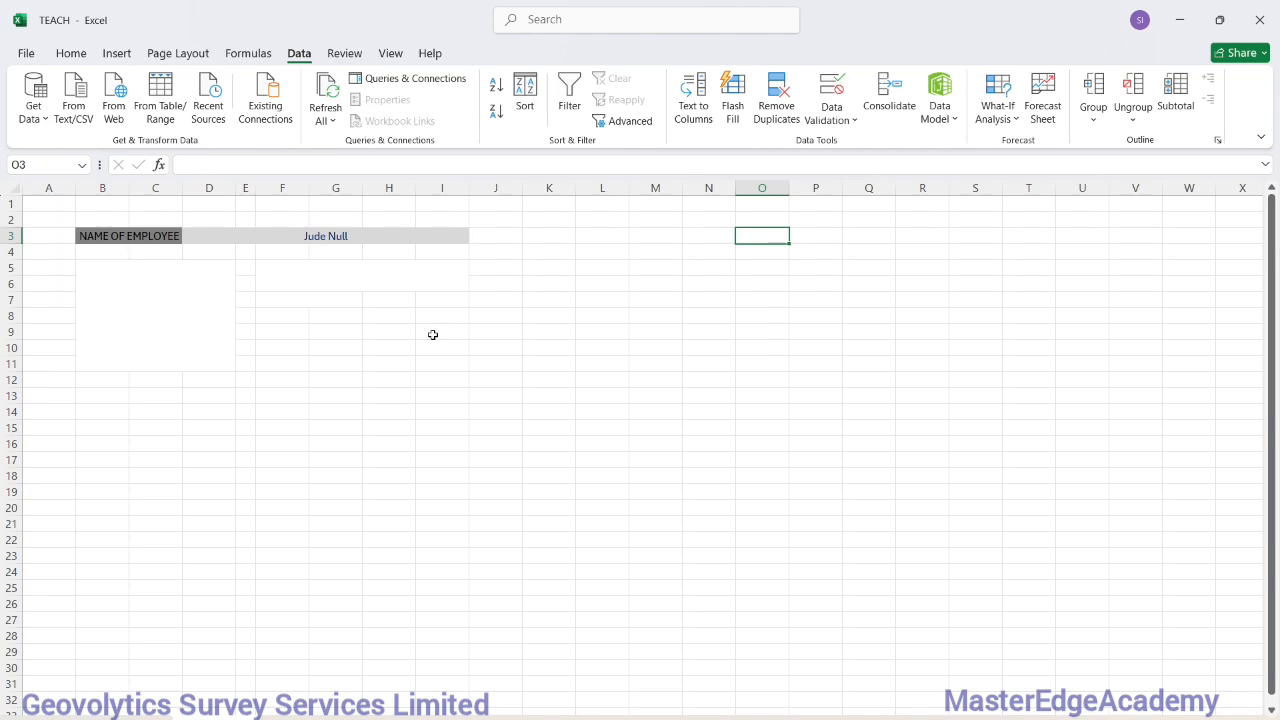
click(362, 237)
click(477, 241)
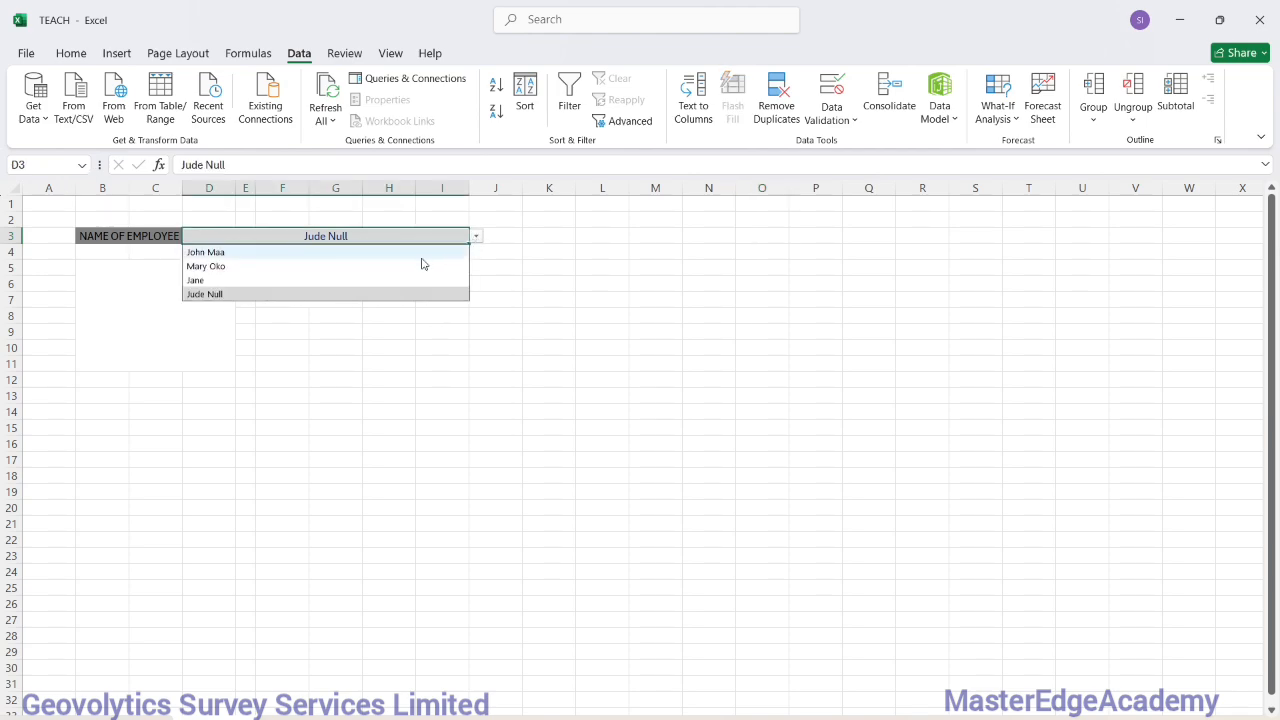
click(415, 262)
click(715, 238)
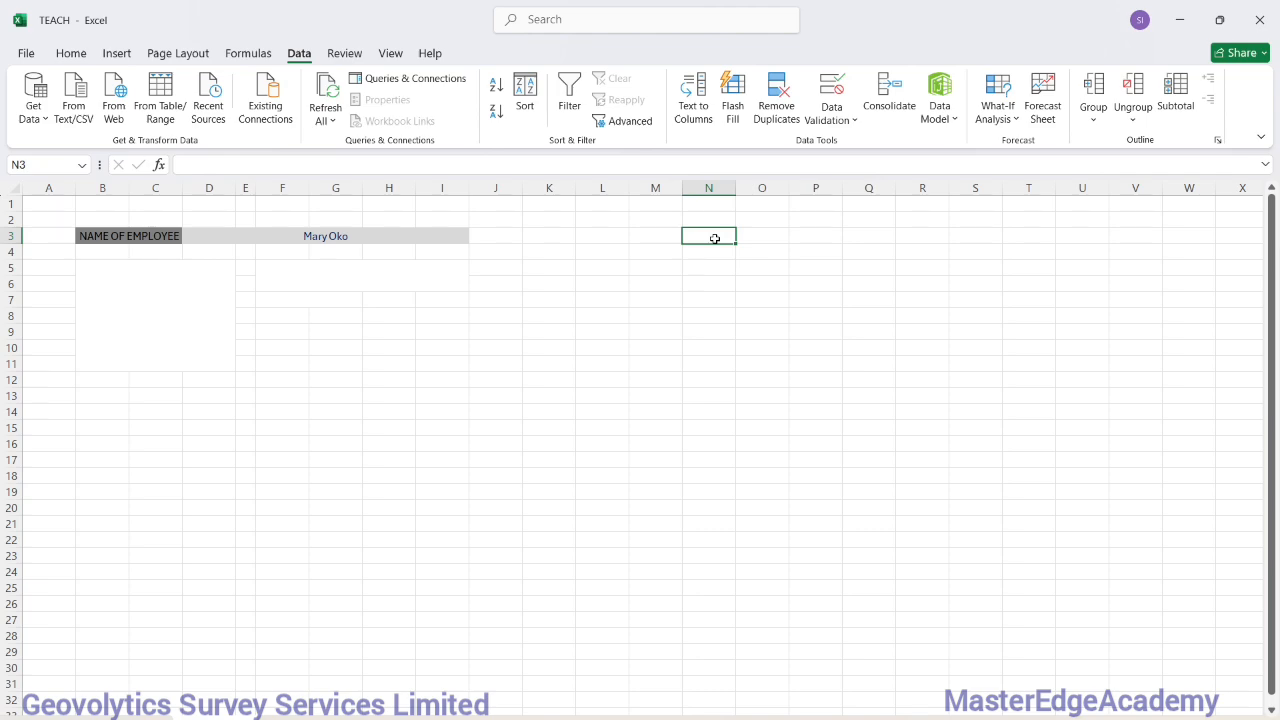
Compare the employee names in column B with the SUBSTITUTE formulas in the helper column of the DATABASE sheet.
click(321, 238)
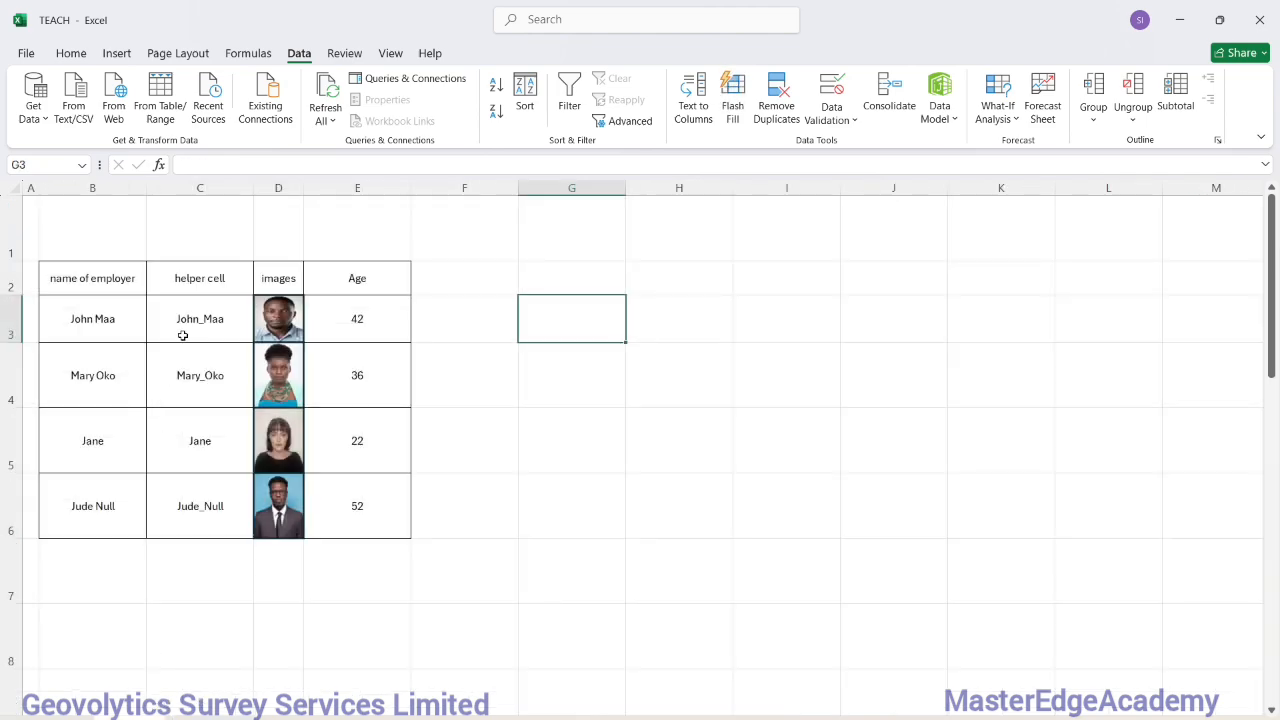
click(191, 323)
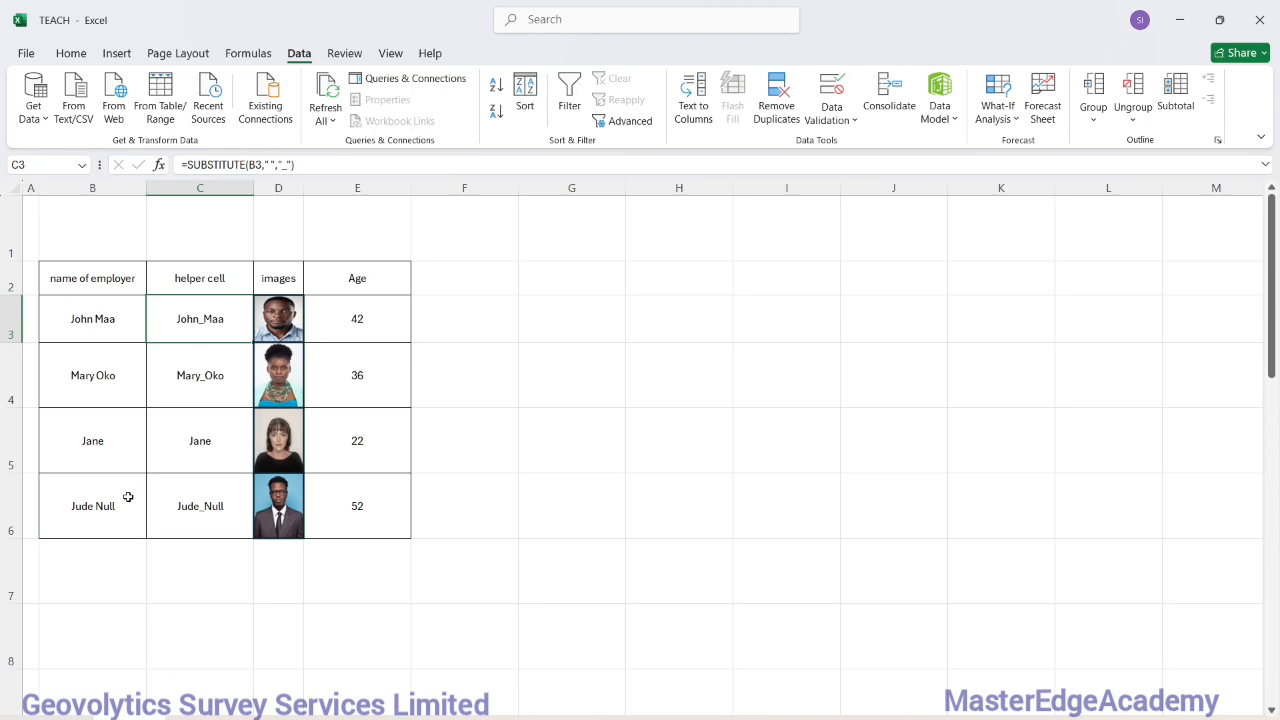
click(90, 378)
click(204, 380)
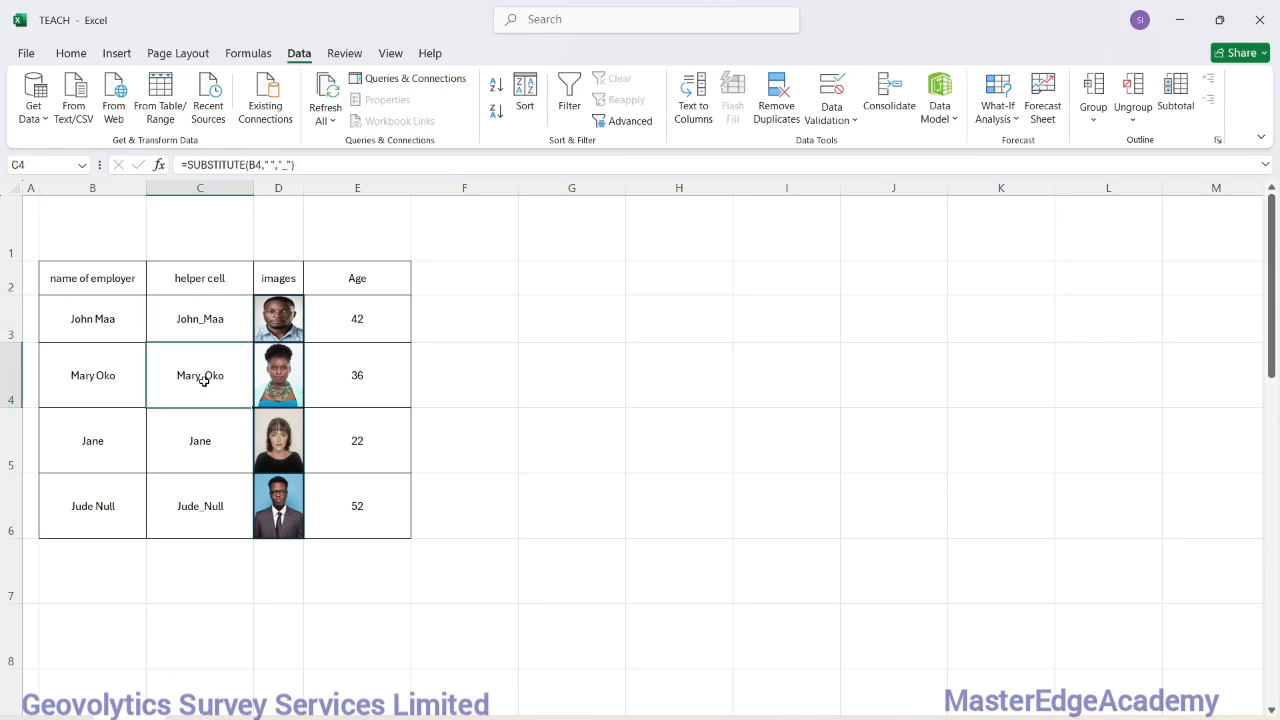
click(92, 443)
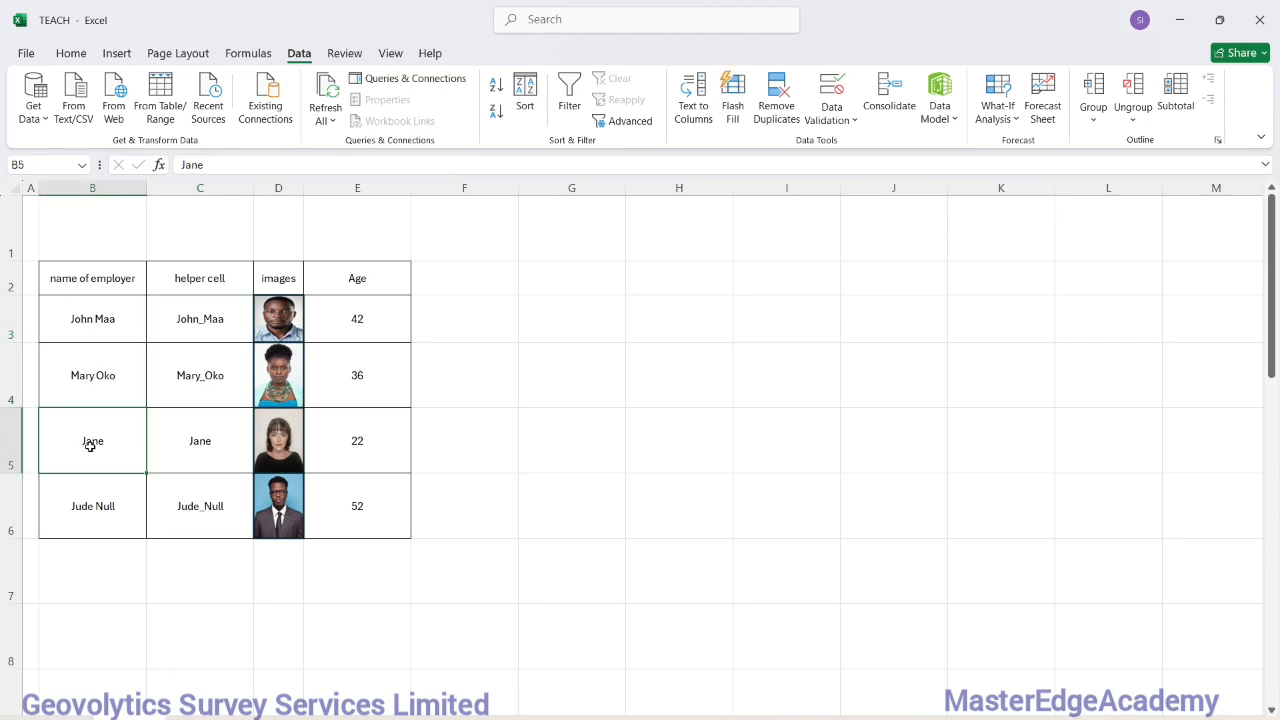
click(230, 442)
Start a VLOOKUP formula in cell N3 of the form sheet, with D3 as the lookup value.
click(191, 707)
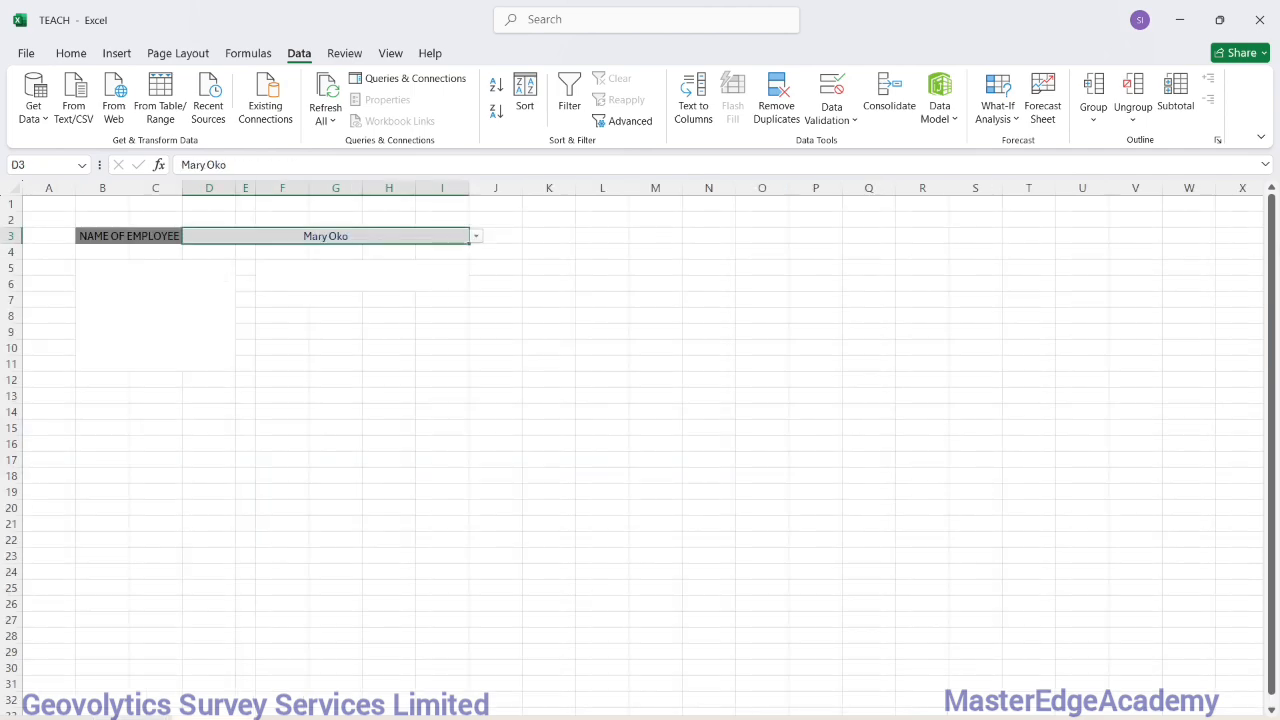
click(709, 235)
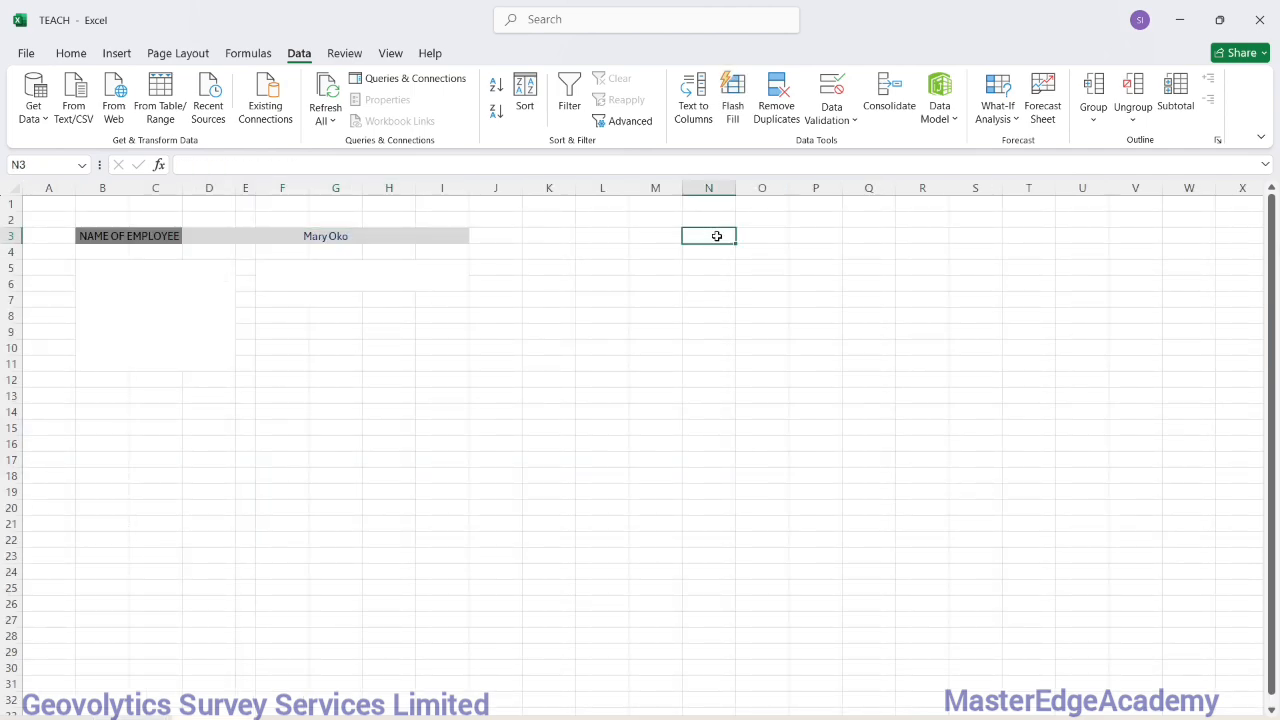
click(362, 165)
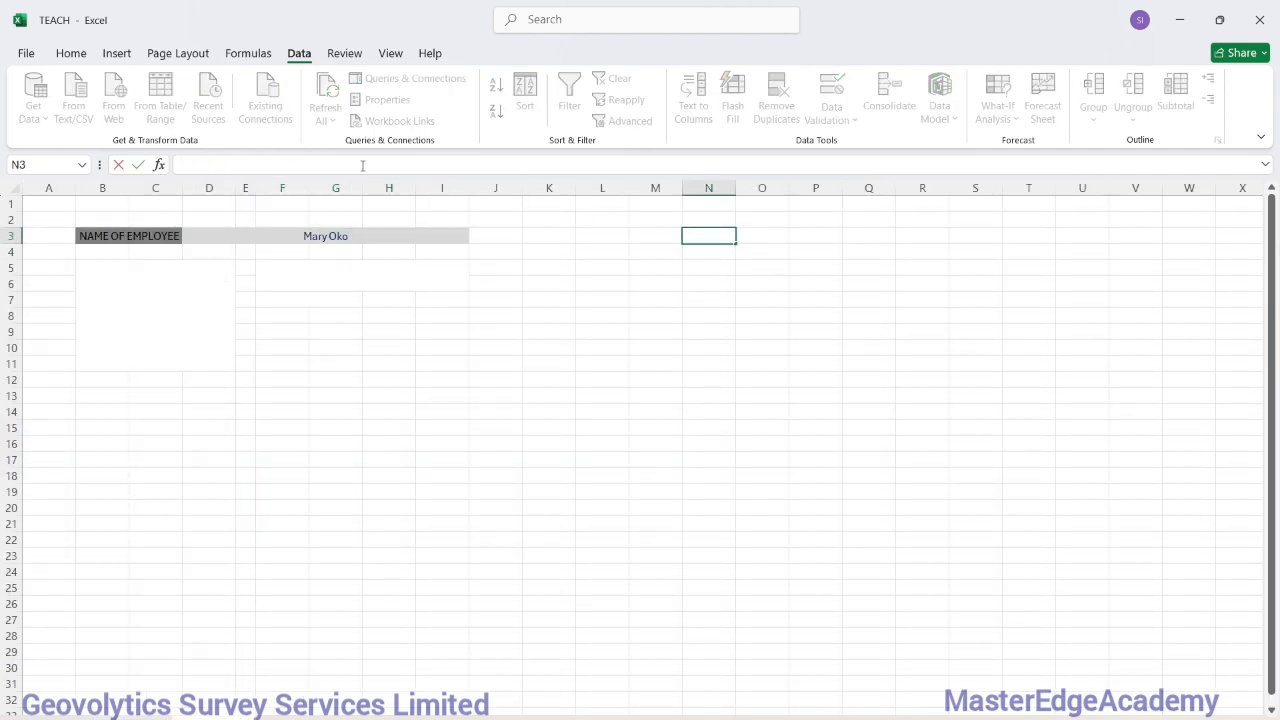
text(=vl)
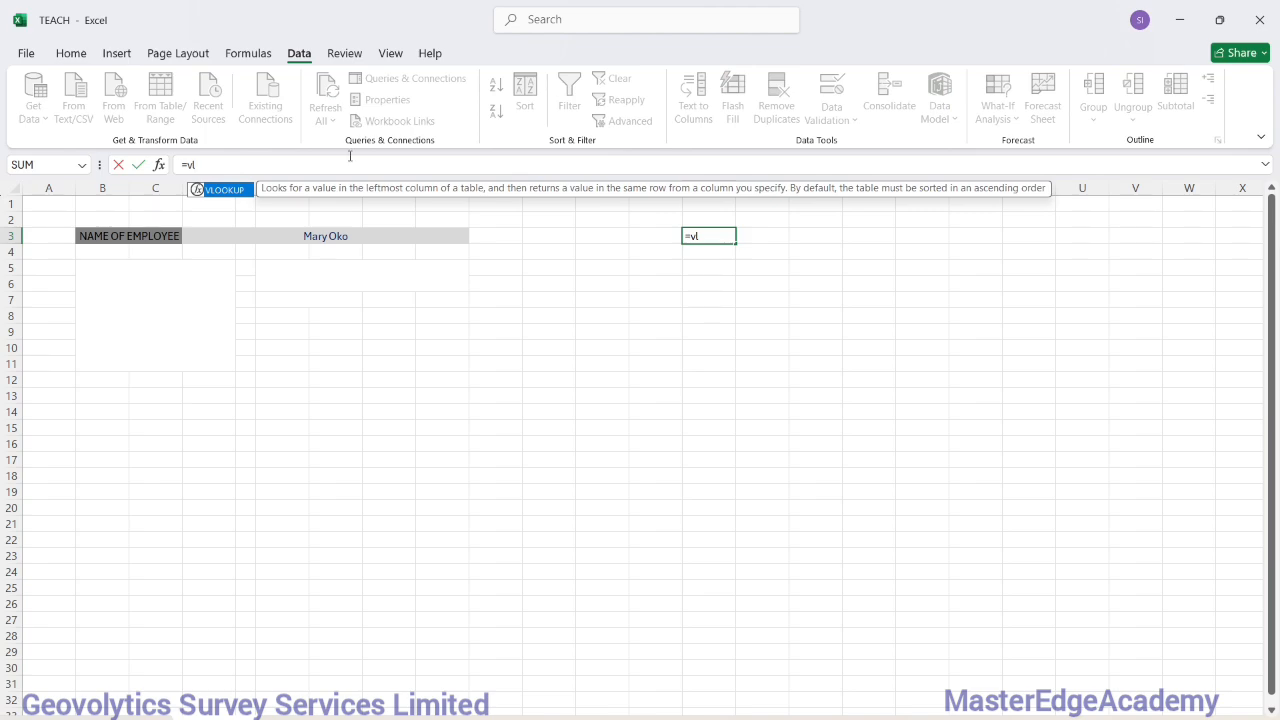
double_click(232, 190)
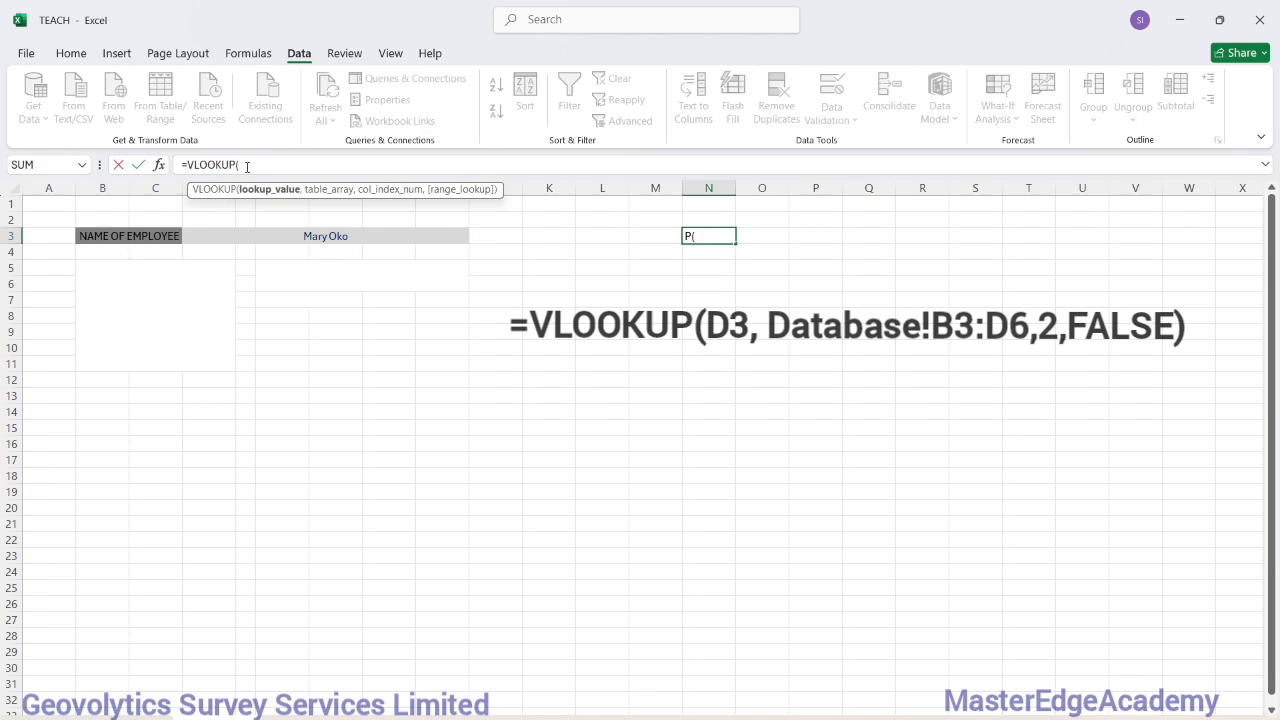
click(320, 235)
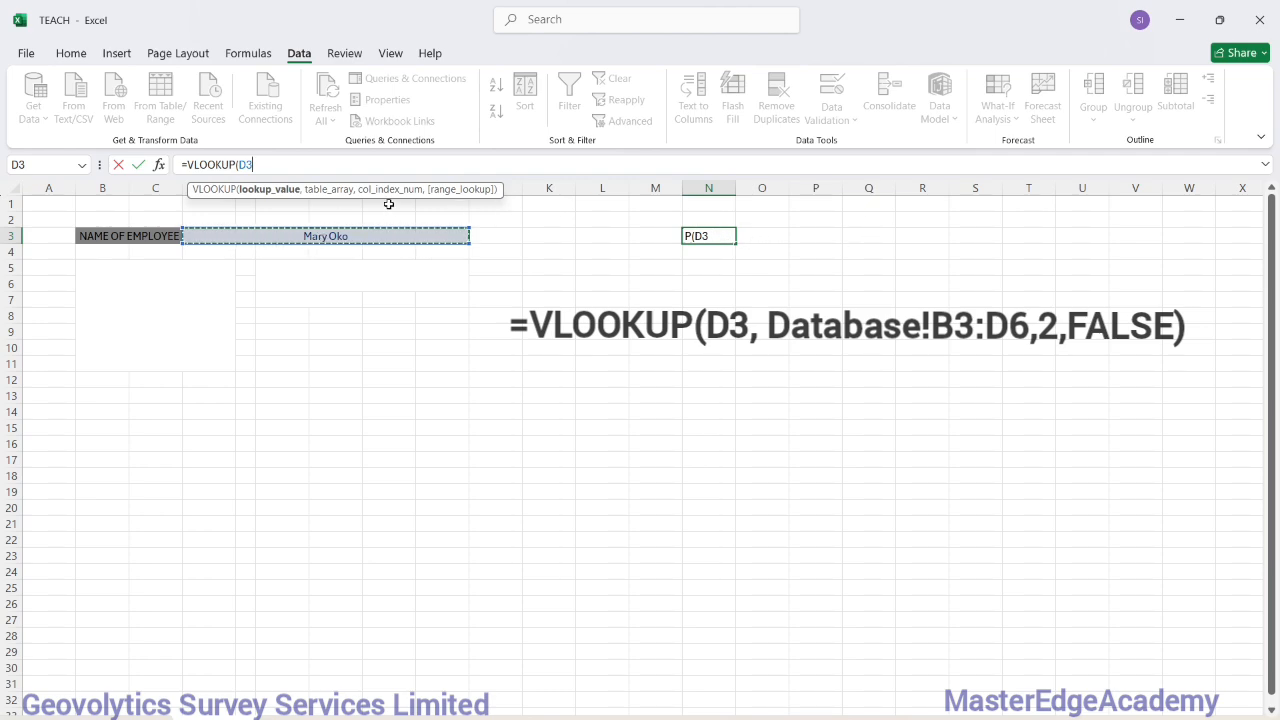
text(,)
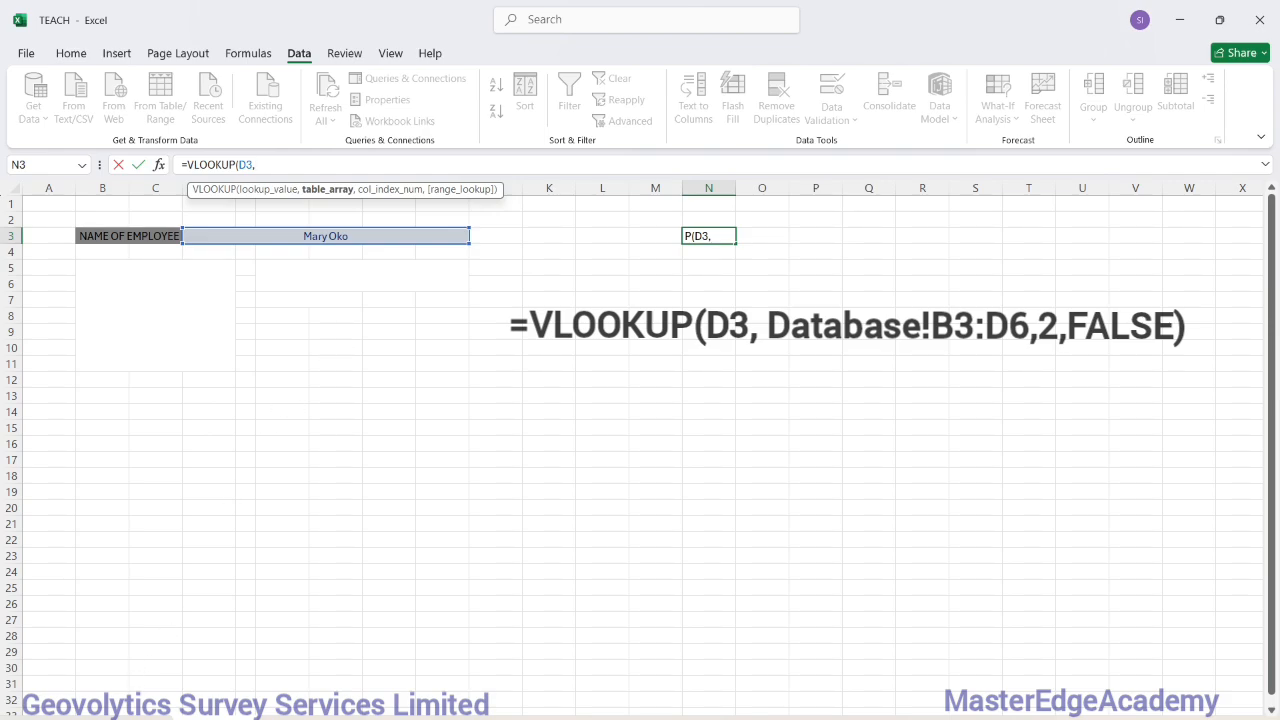
Complete the VLOOKUP with table array DATABASE!B3:C6, column index 2 and exact match FALSE, and enter it.
click(134, 717)
drag(86, 308, 176, 491)
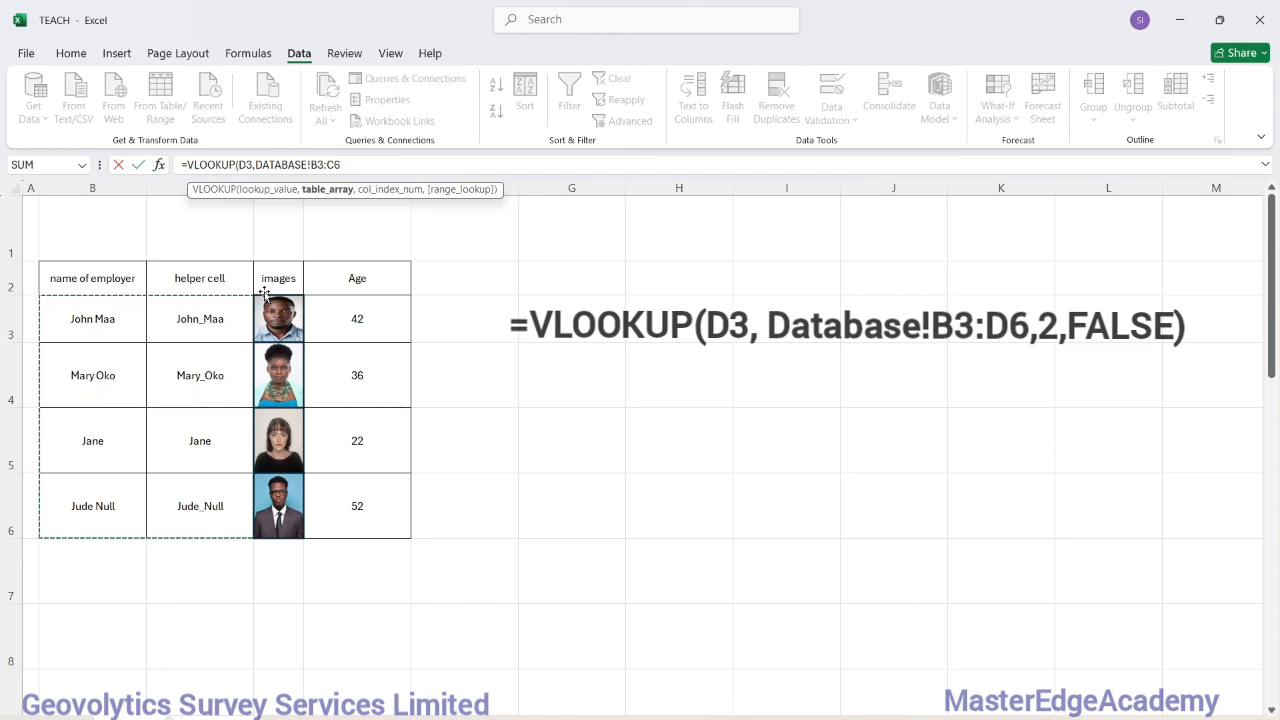
click(355, 165)
text(,2)
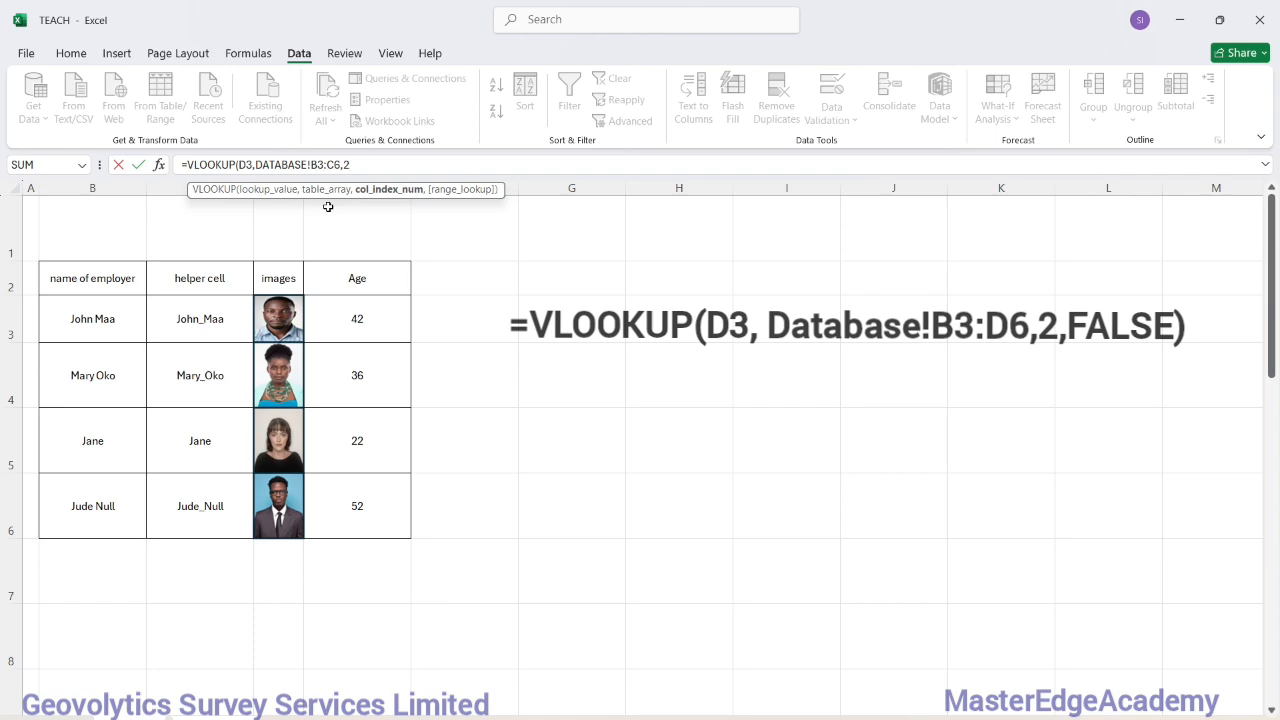
text(,)
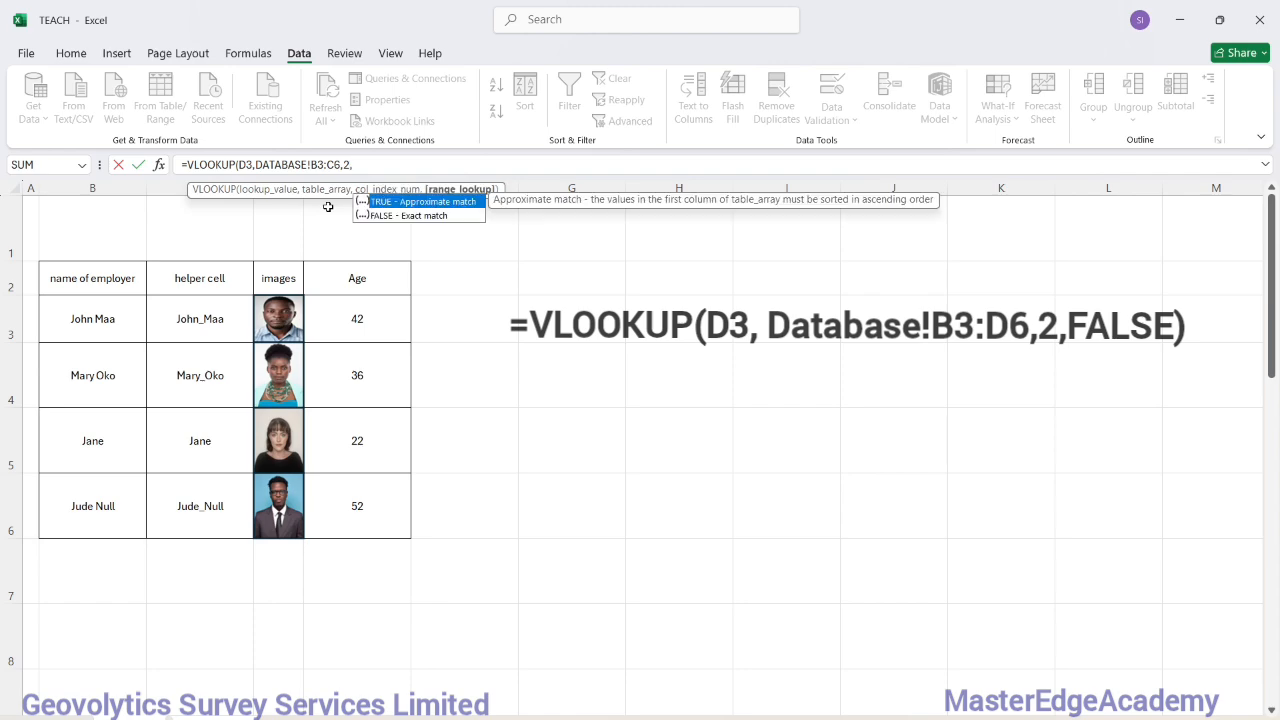
double_click(411, 217)
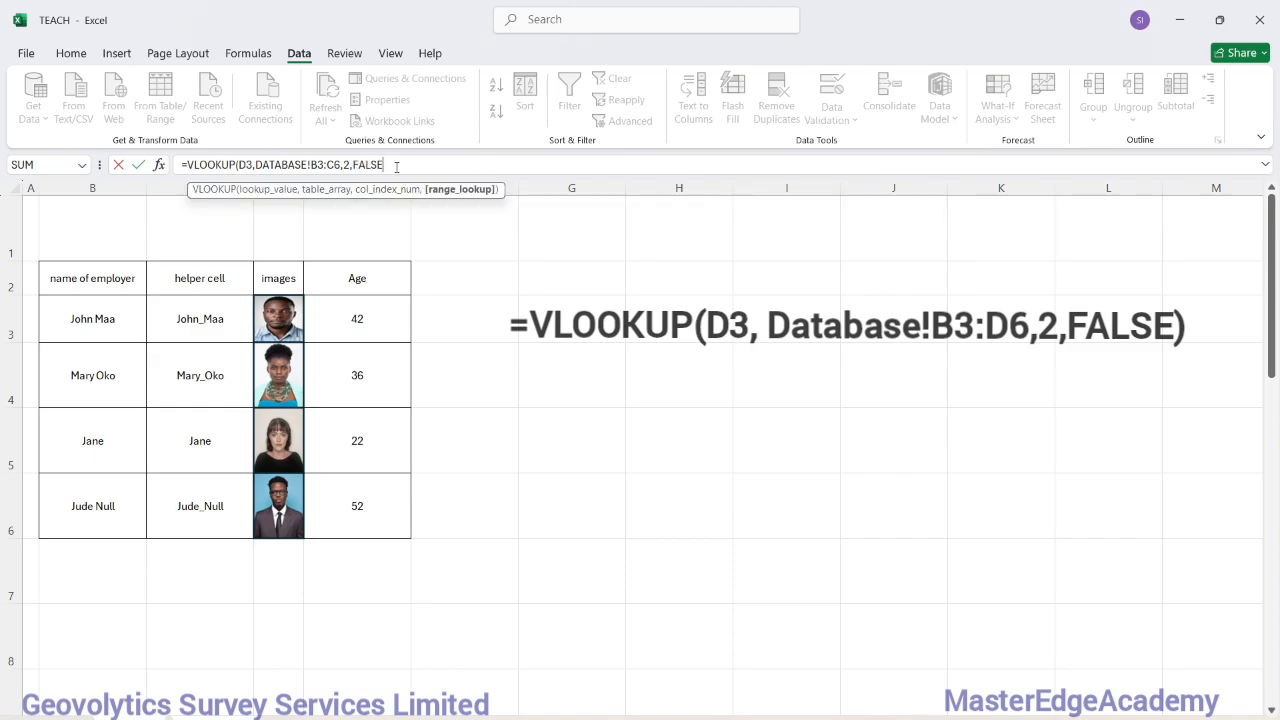
text())
key(Return)
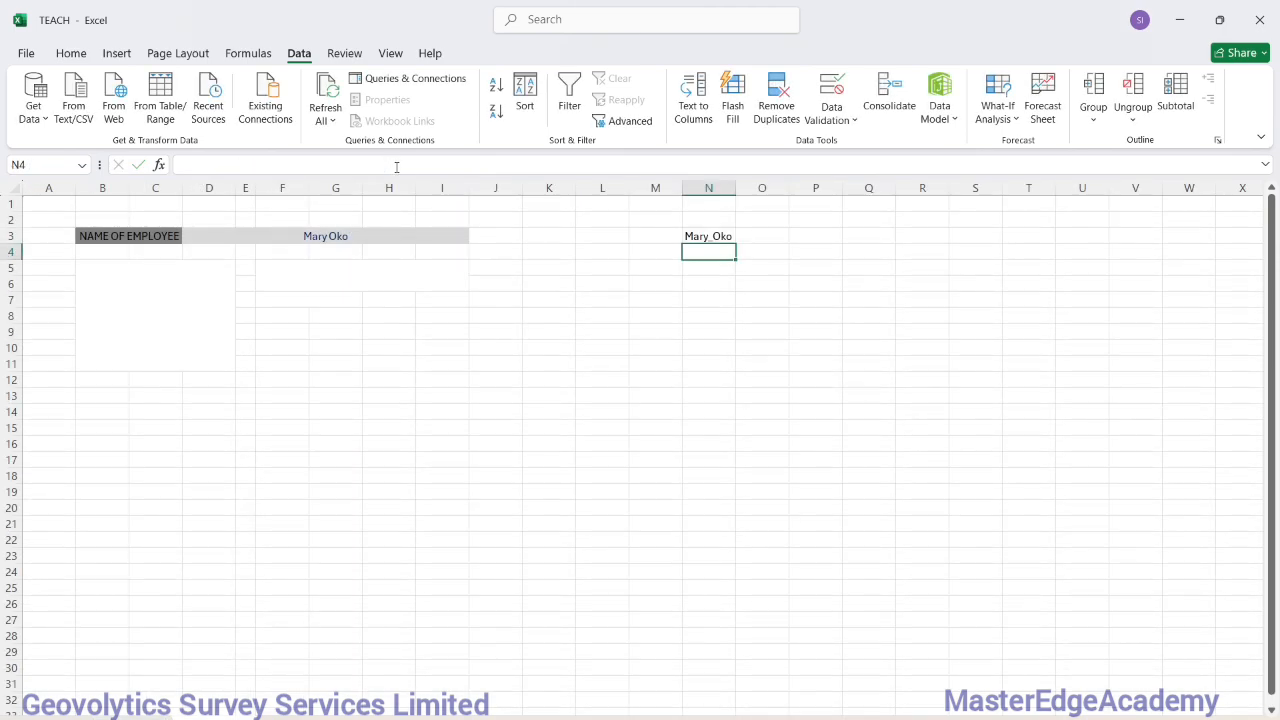
Choose the first employee in the name dropdown of cell D3 and slightly widen column N.
click(714, 237)
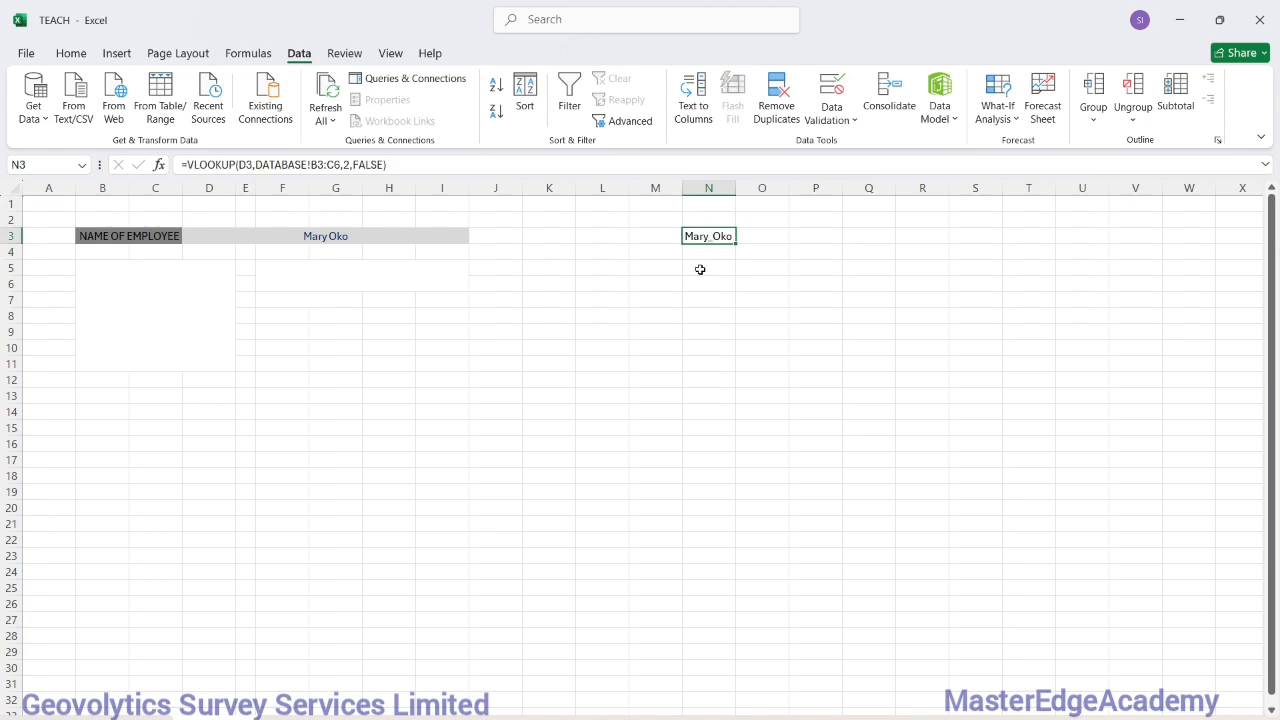
click(357, 235)
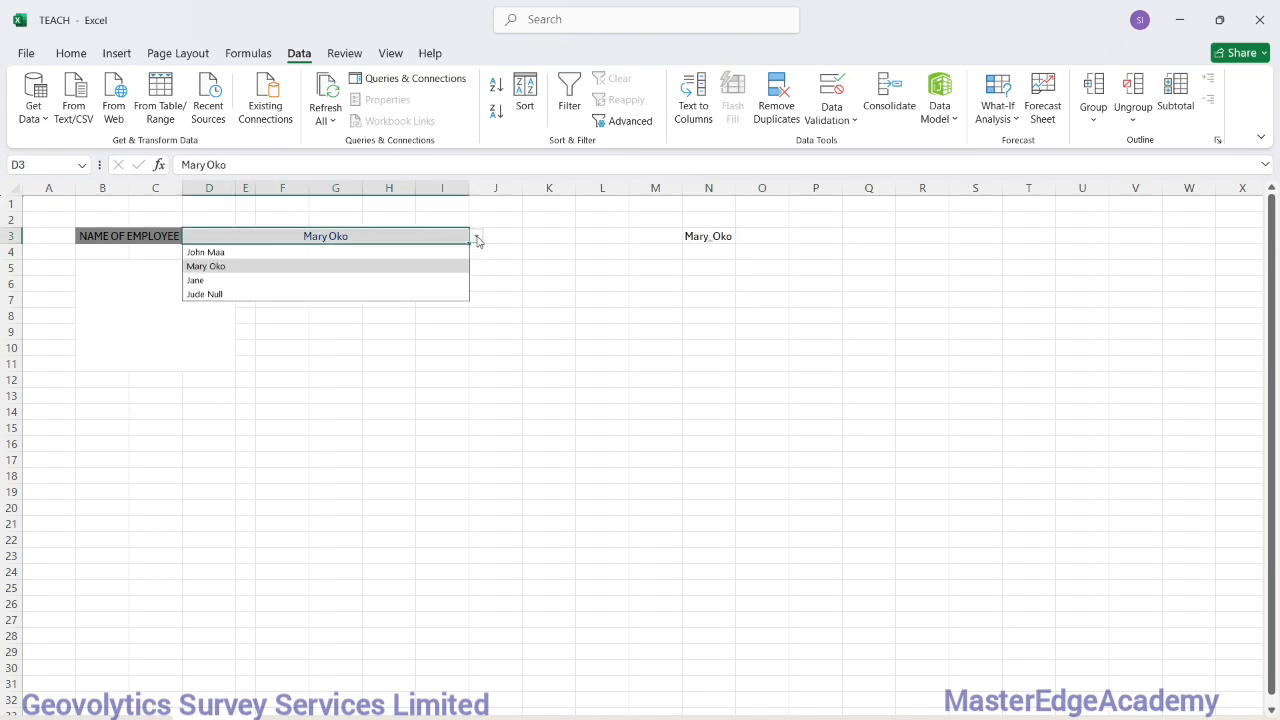
click(390, 252)
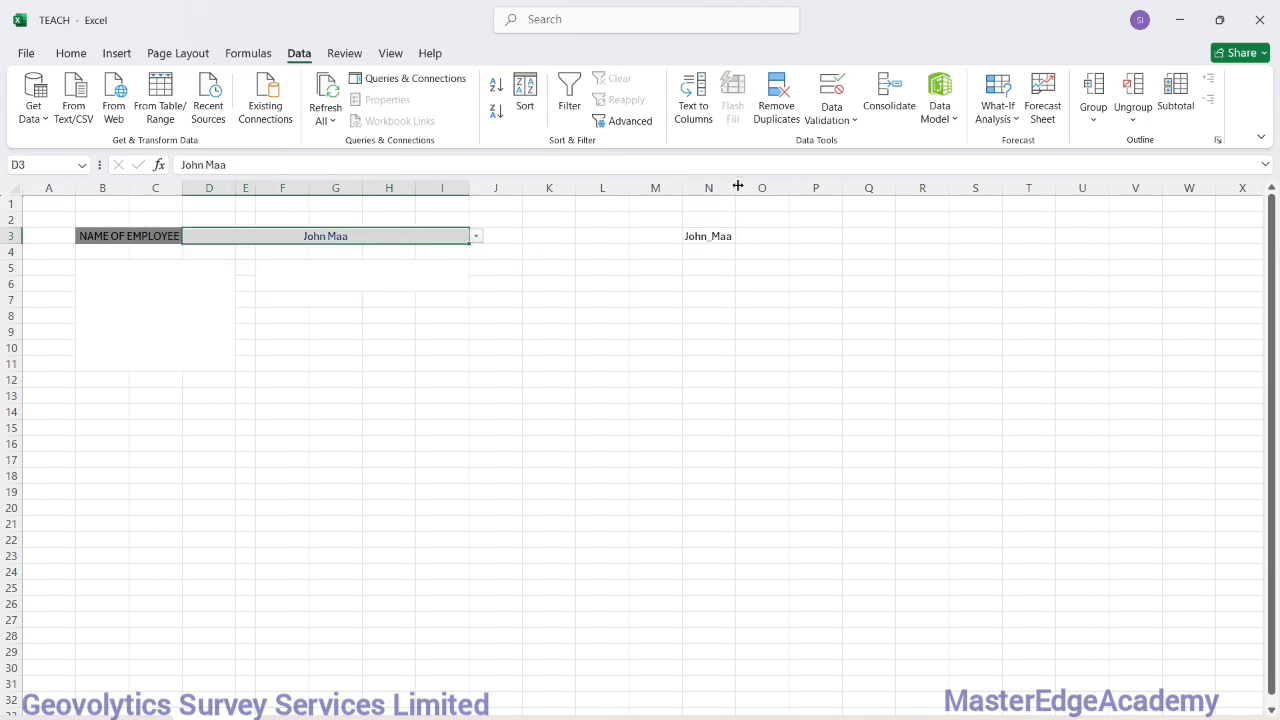
drag(736, 188, 753, 188)
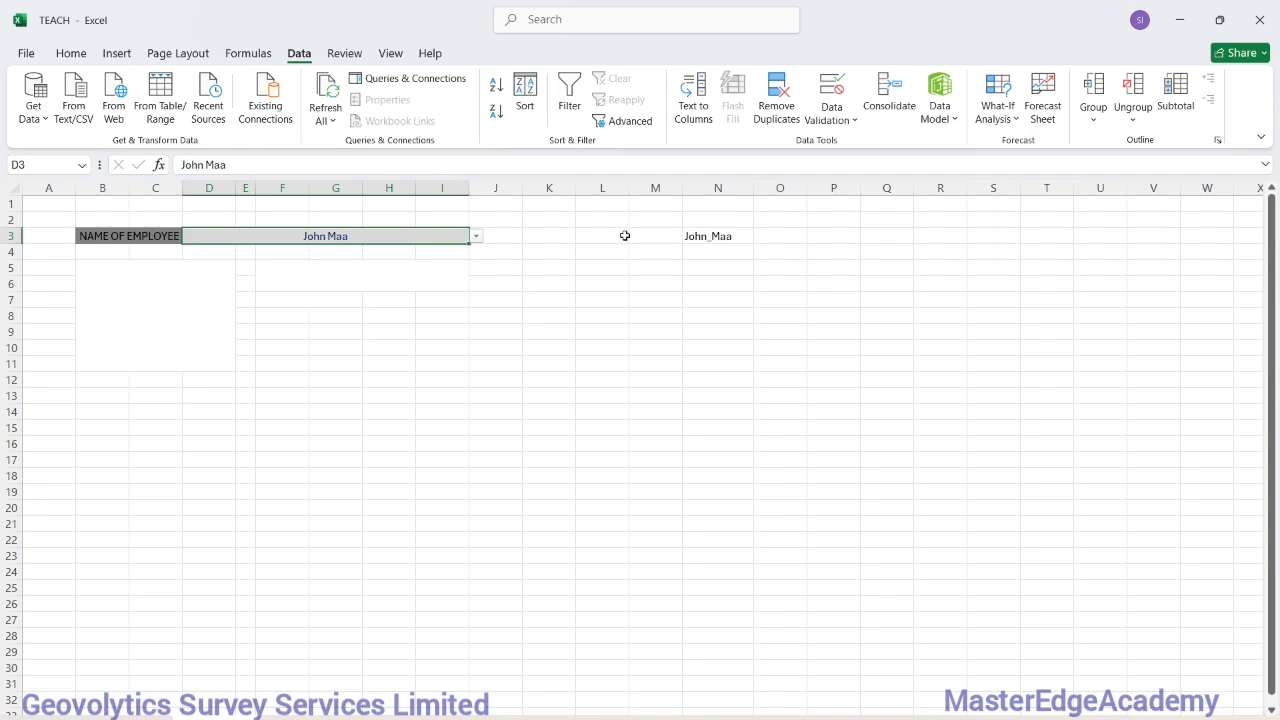
Choose the last listed employee in D3 and check the lookup result in cell N3.
click(477, 237)
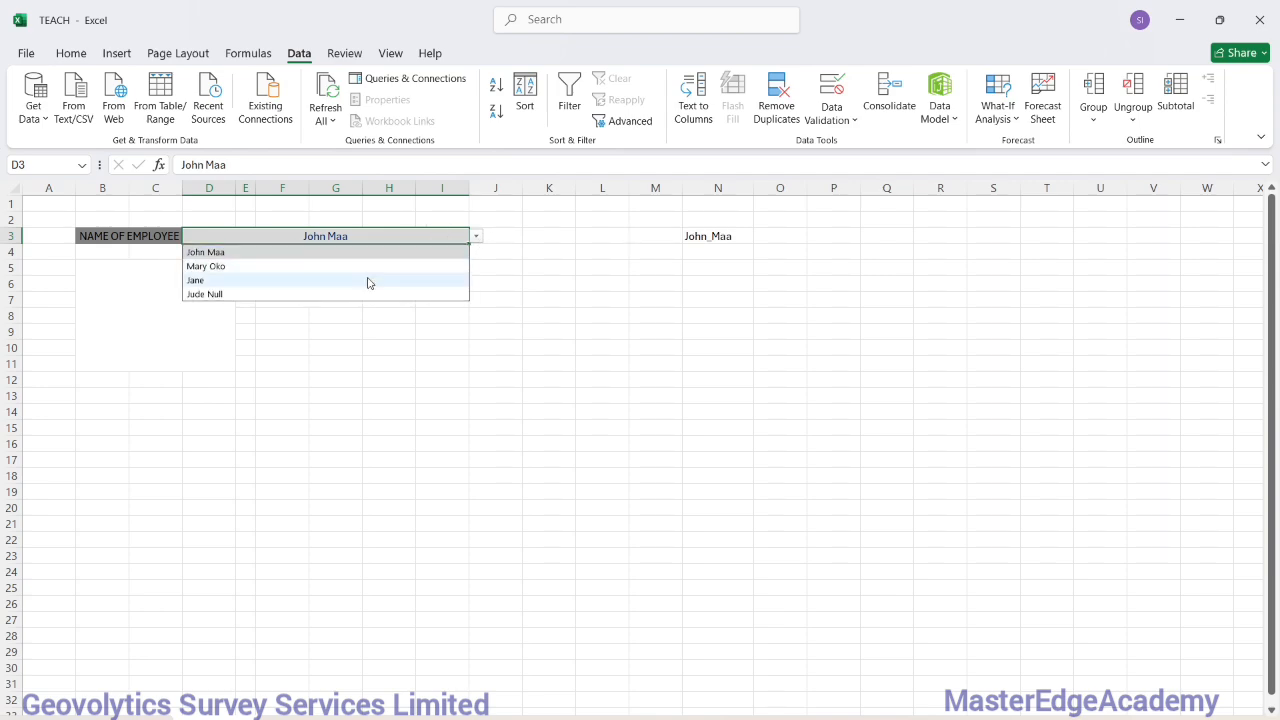
click(372, 295)
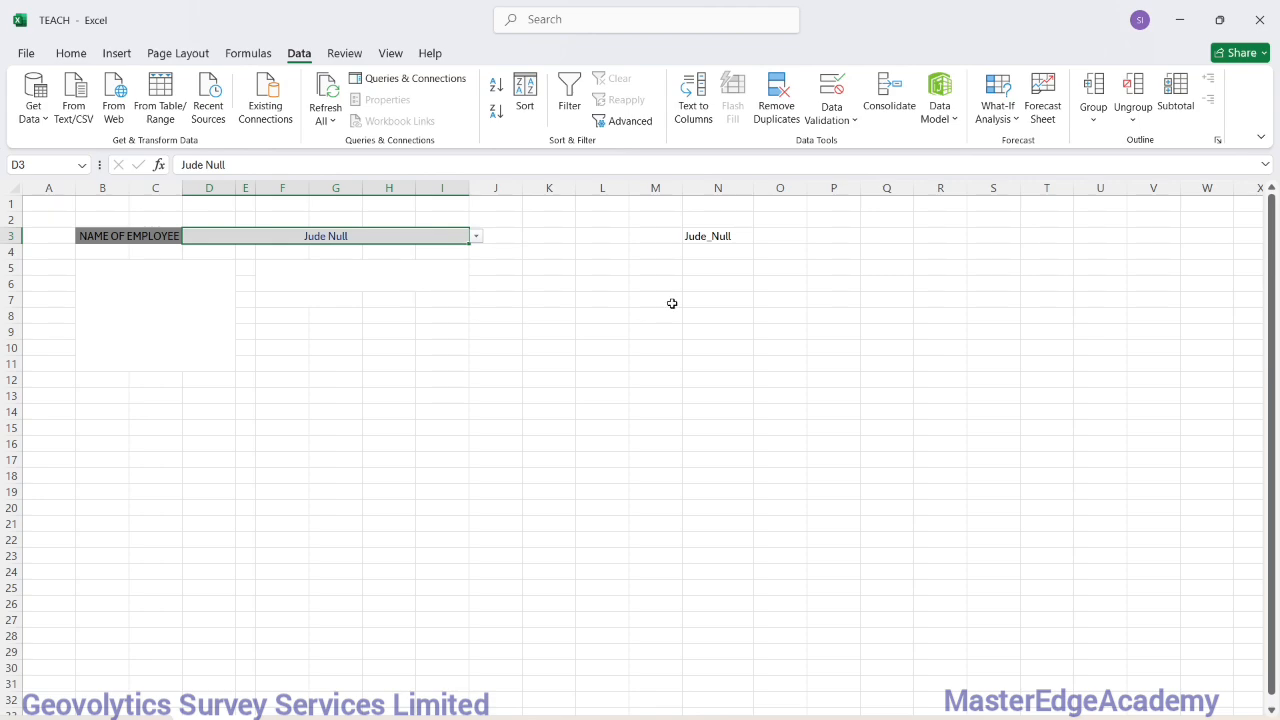
click(730, 235)
In the ribbon customization options, list Commands Not in the Ribbon and try to add the Camera command.
click(205, 295)
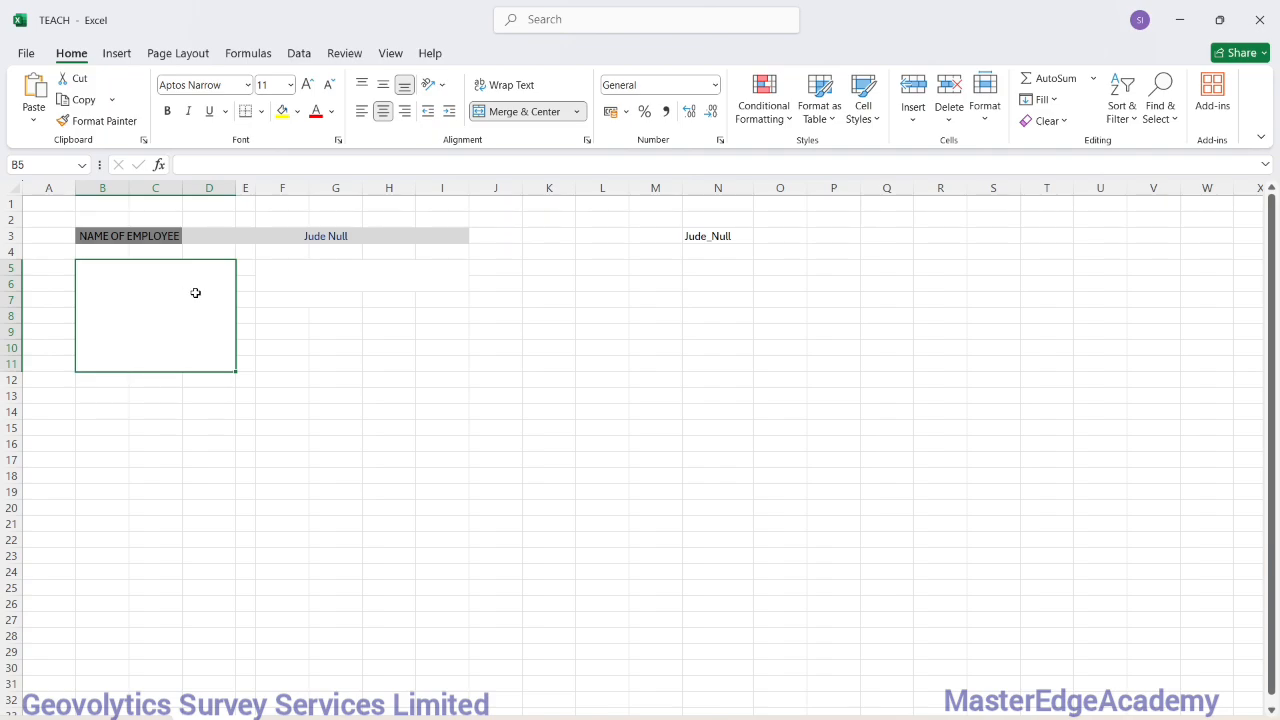
click(26, 53)
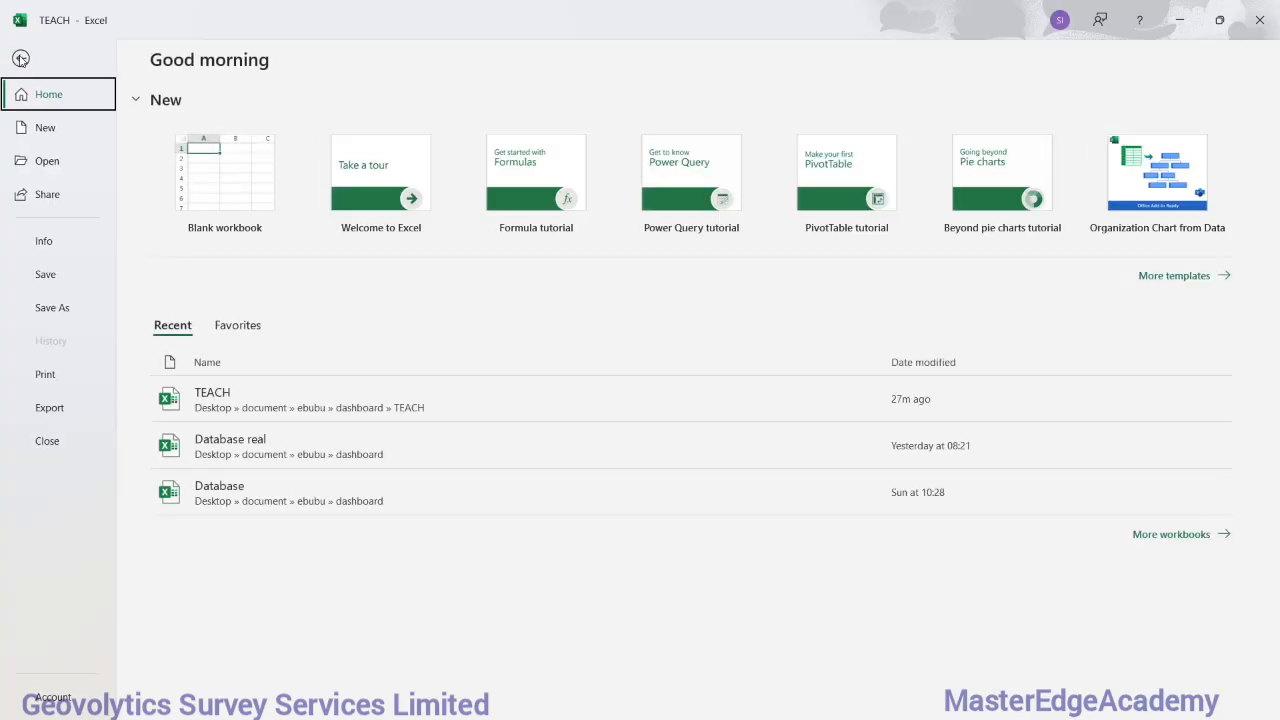
click(68, 714)
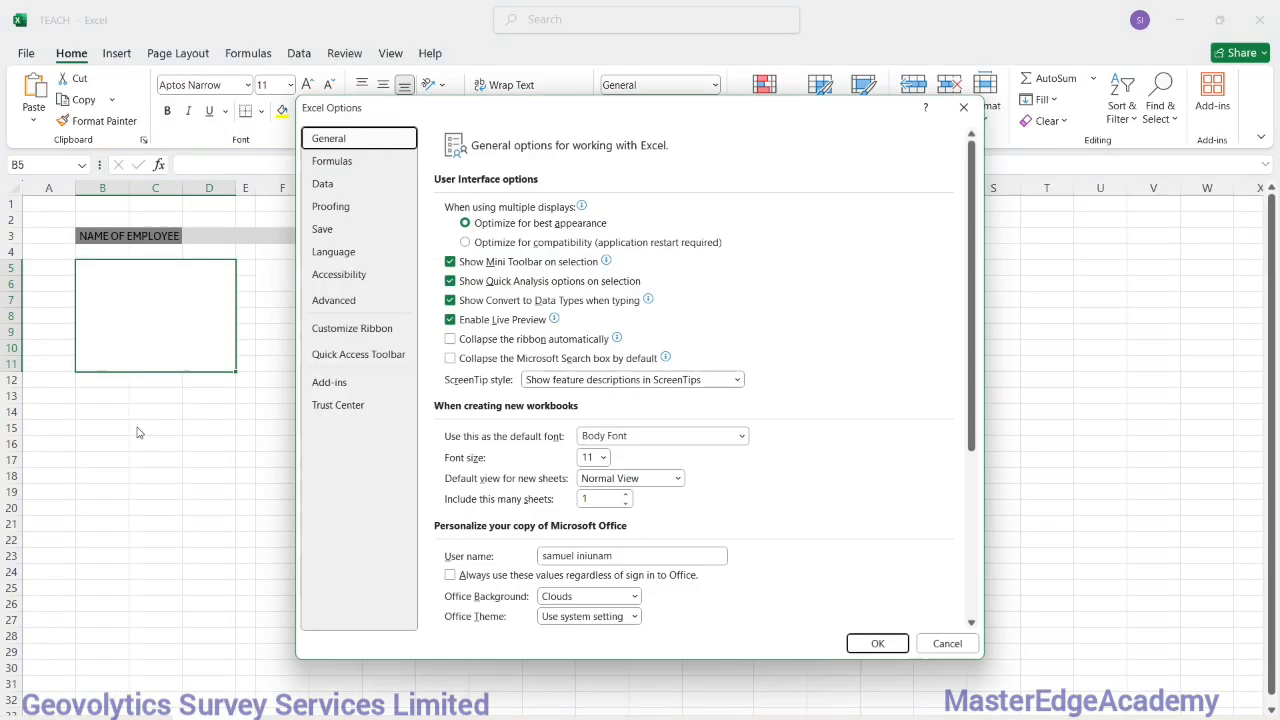
click(350, 335)
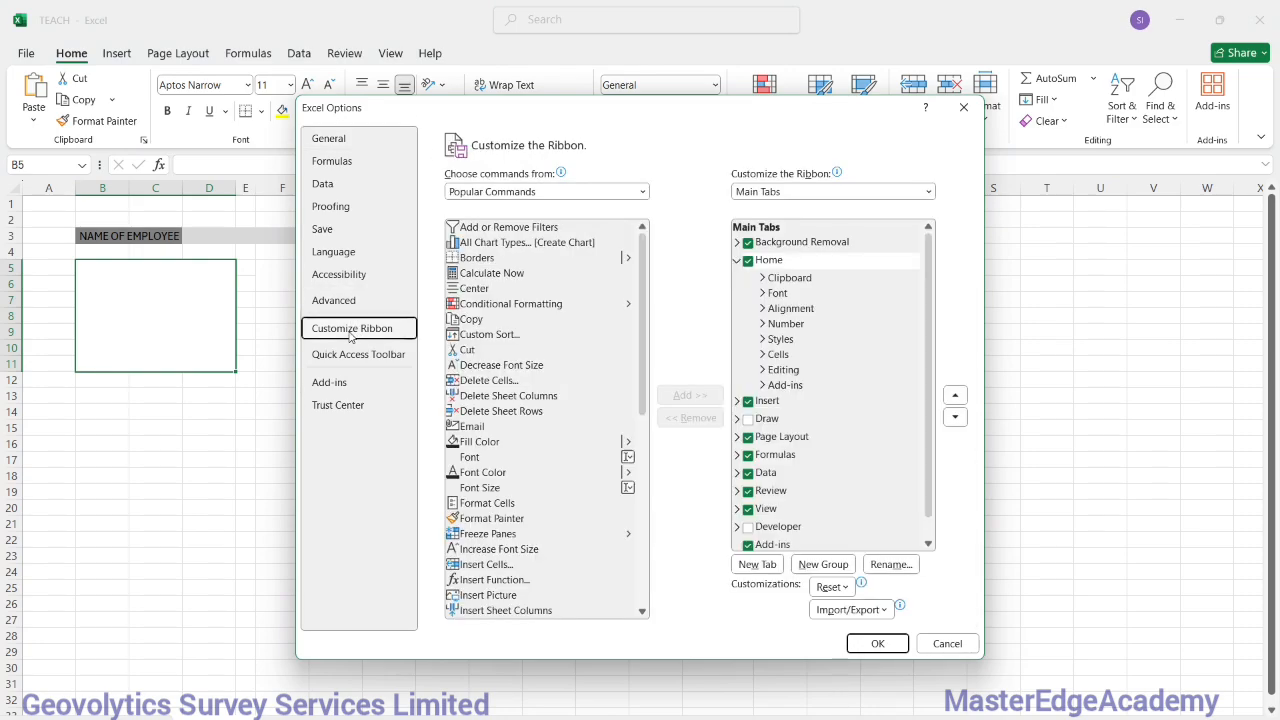
click(510, 193)
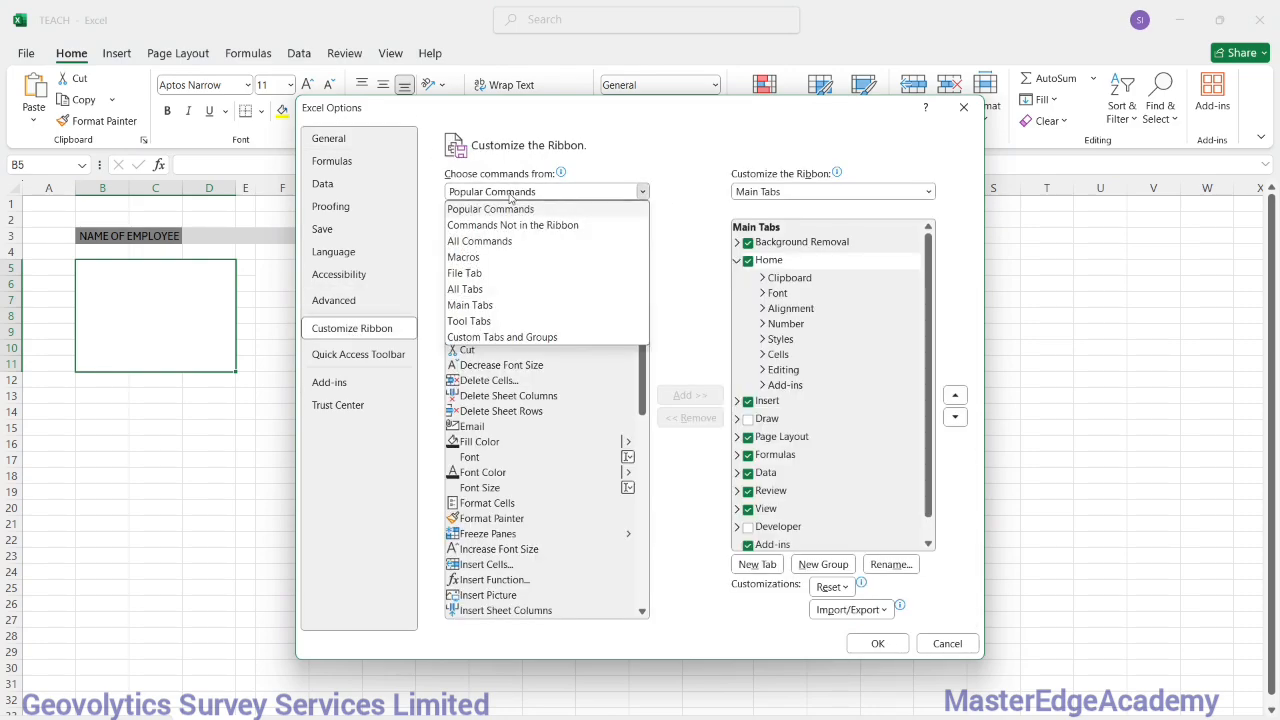
click(510, 226)
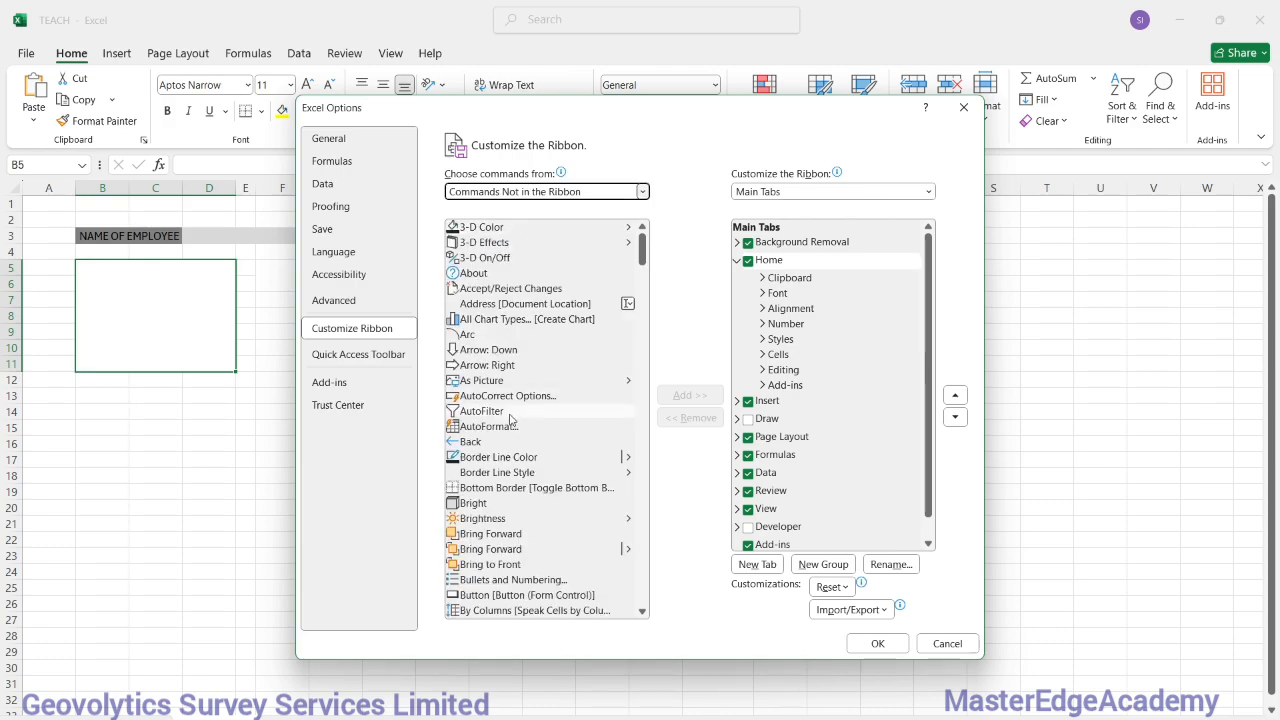
scroll(507, 420, down, 2)
click(477, 536)
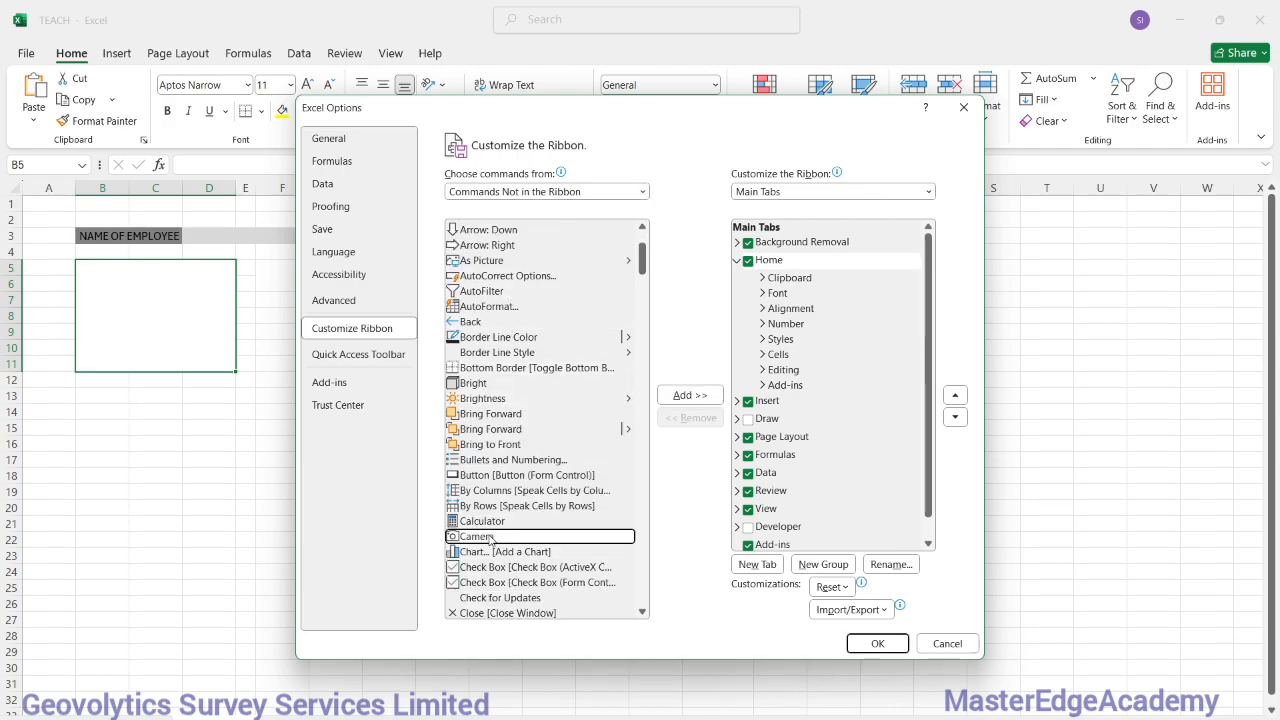
click(690, 395)
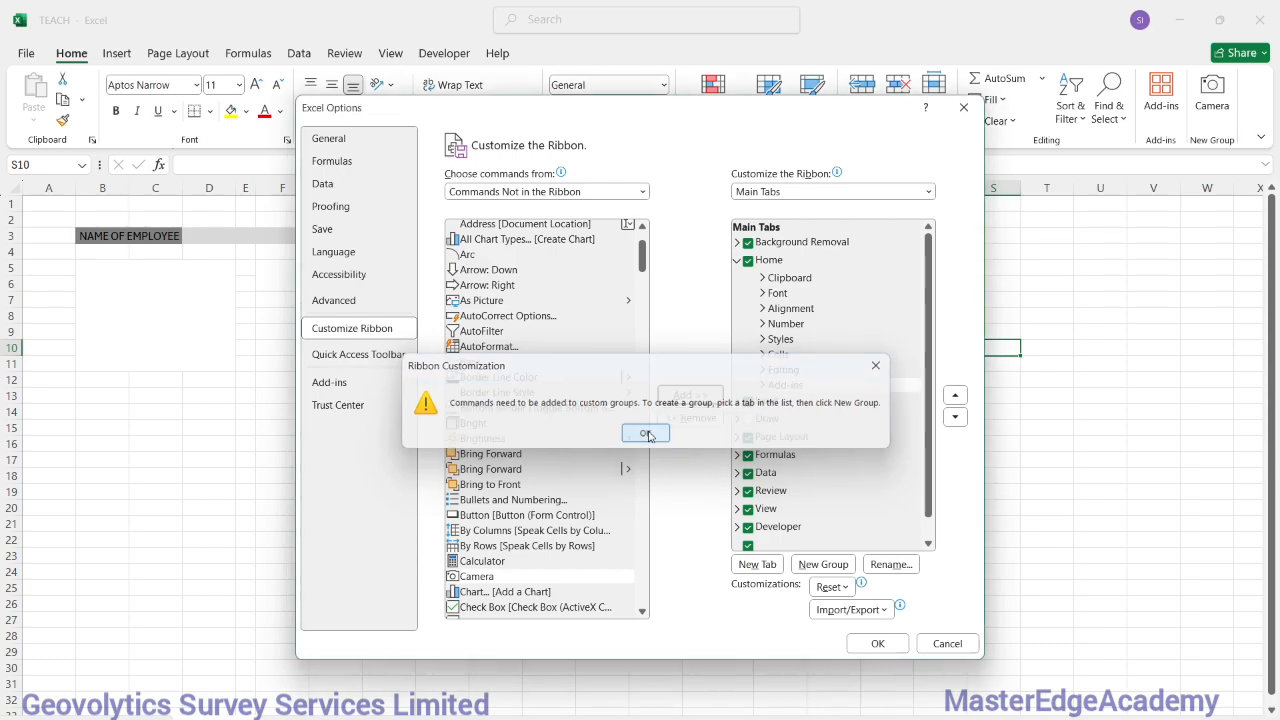
Create a new custom group on the Home ribbon tab, add the Camera command to it and apply the options.
click(646, 433)
right_click(895, 265)
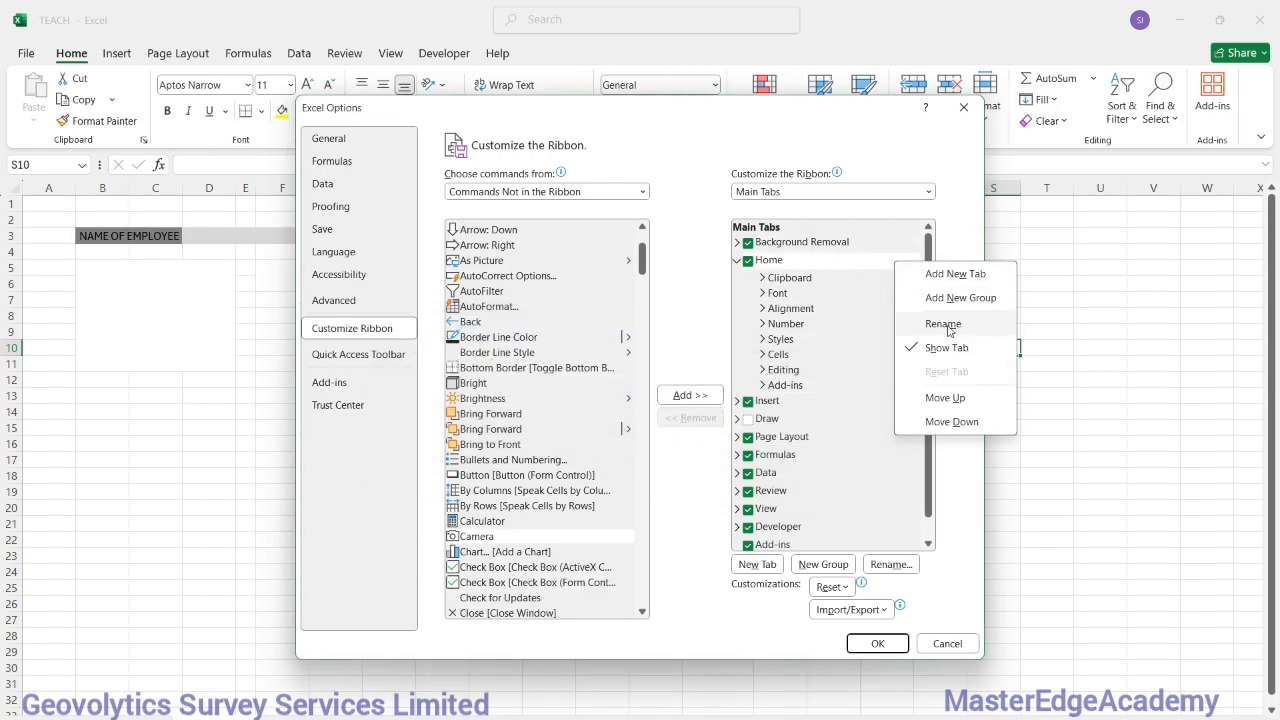
click(942, 298)
click(690, 396)
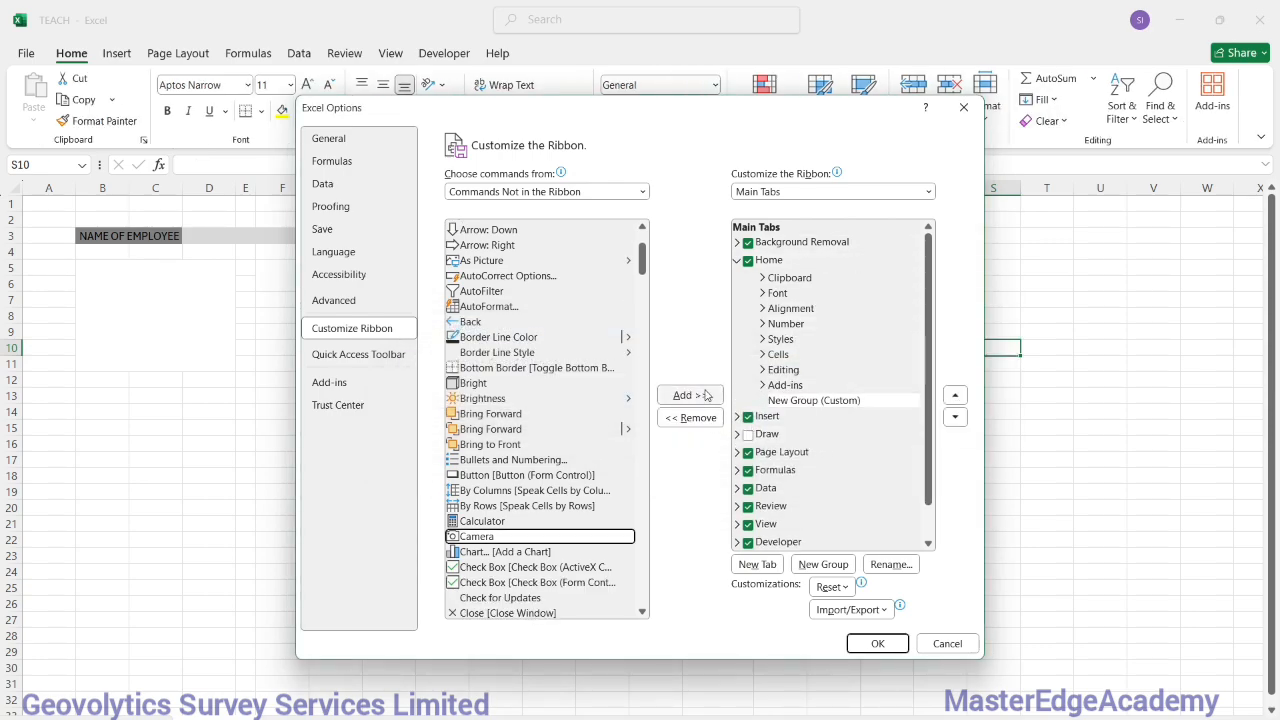
click(876, 644)
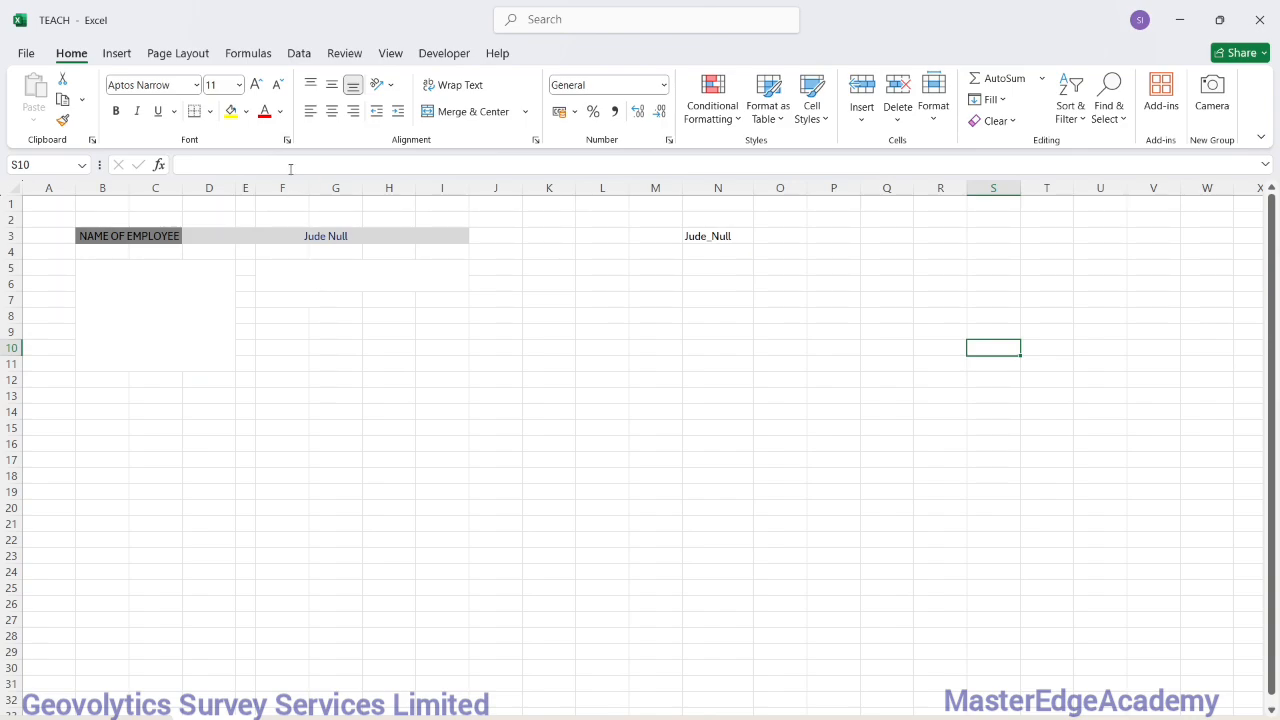
Start a new workbook-scope name called insert_image in the Name Manager.
click(248, 55)
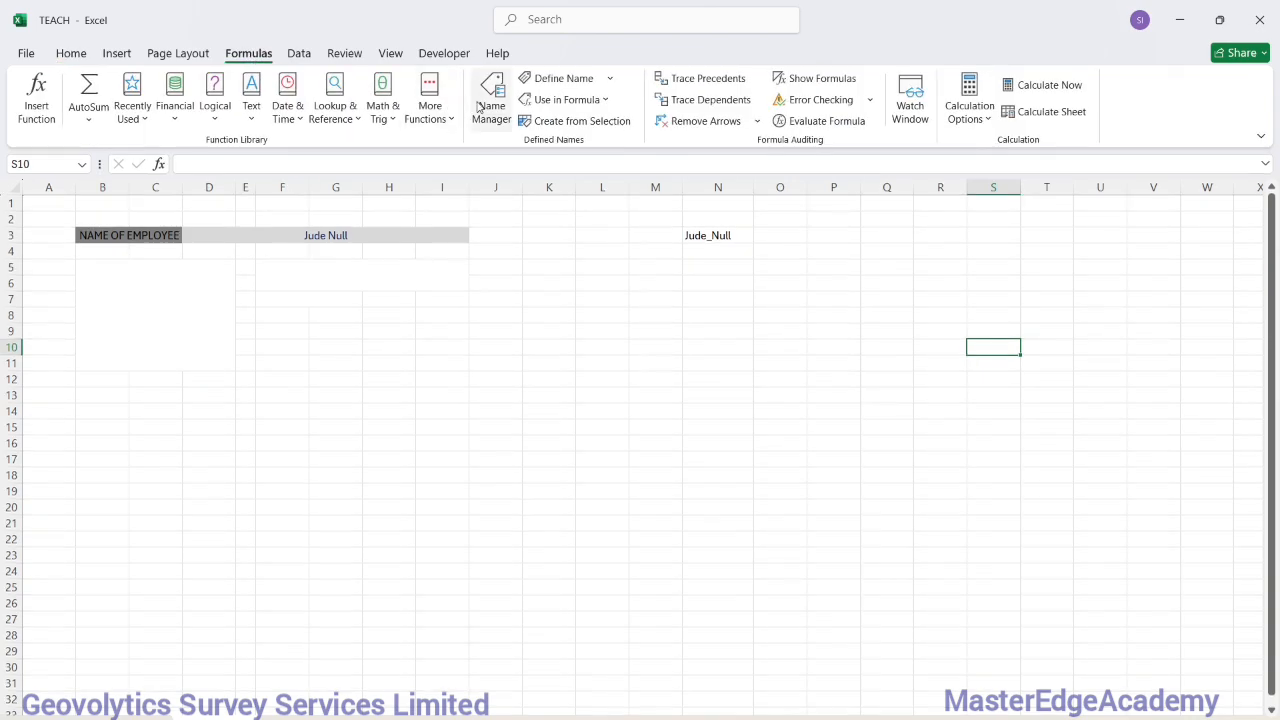
click(488, 105)
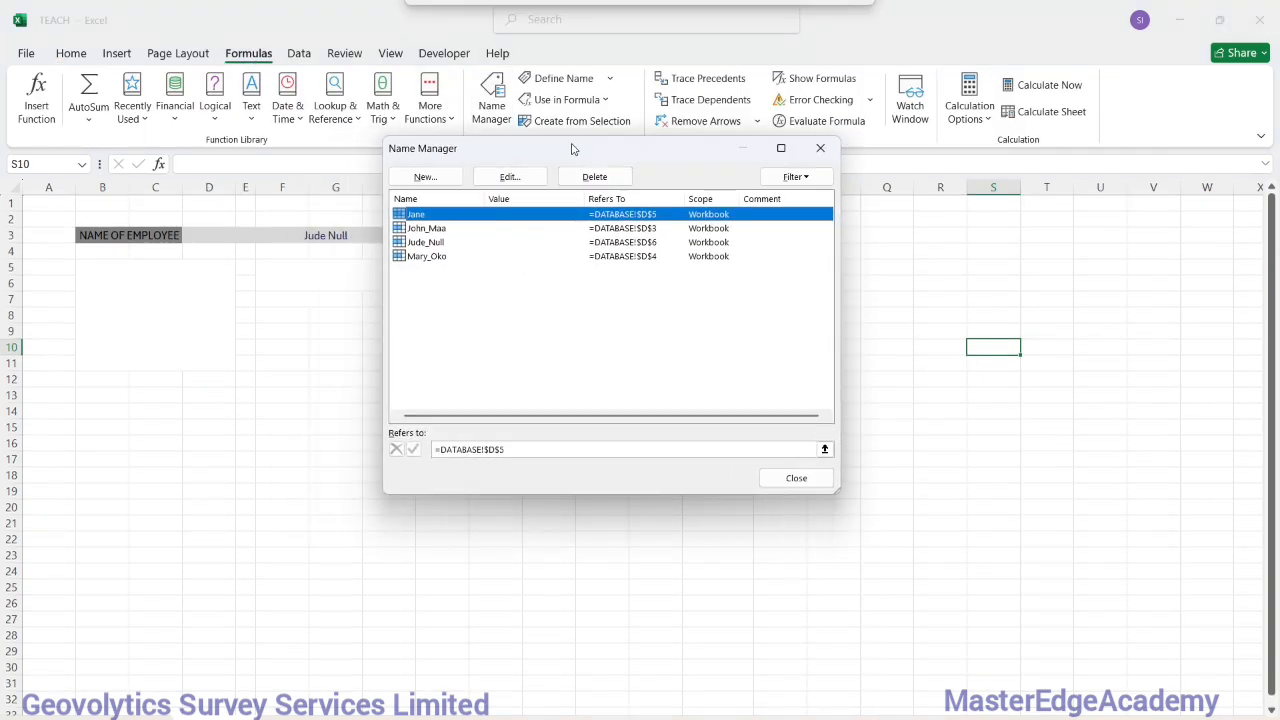
click(481, 181)
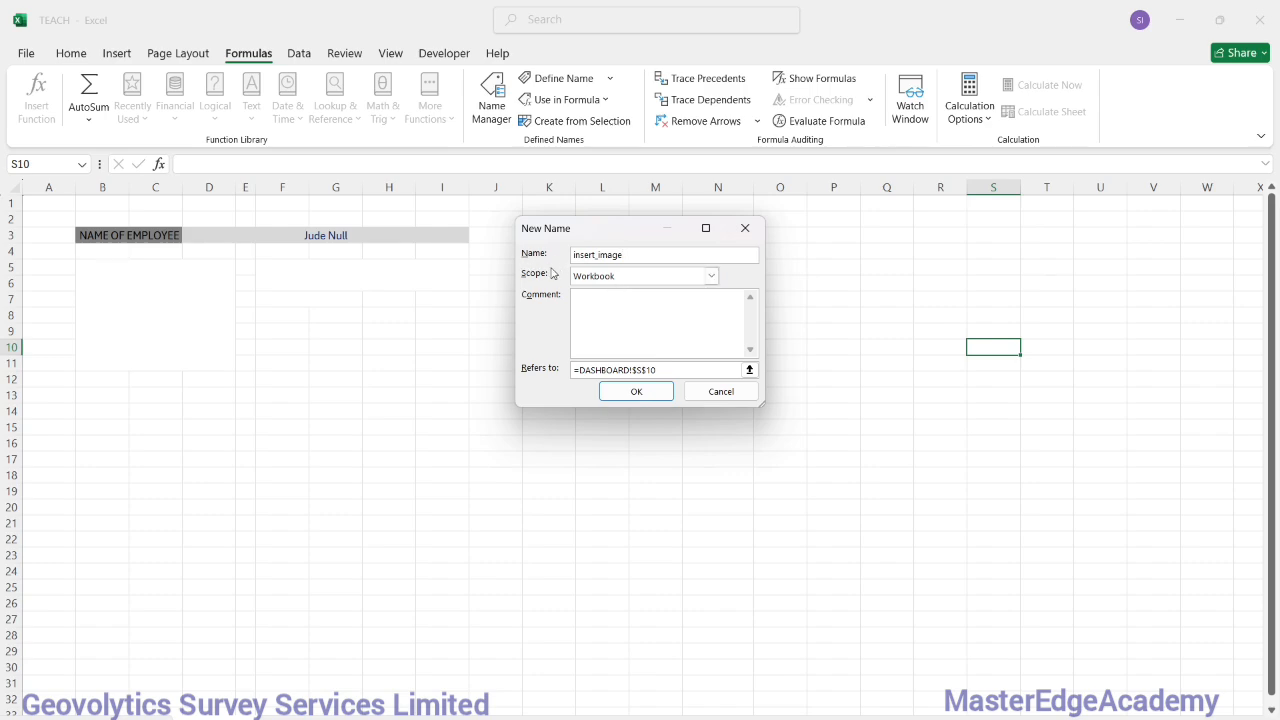
Make insert_image refer to =INDIRECT(DASHBOARD!$N$3), save the name and close the Name Manager.
click(684, 369)
drag(684, 369, 560, 369)
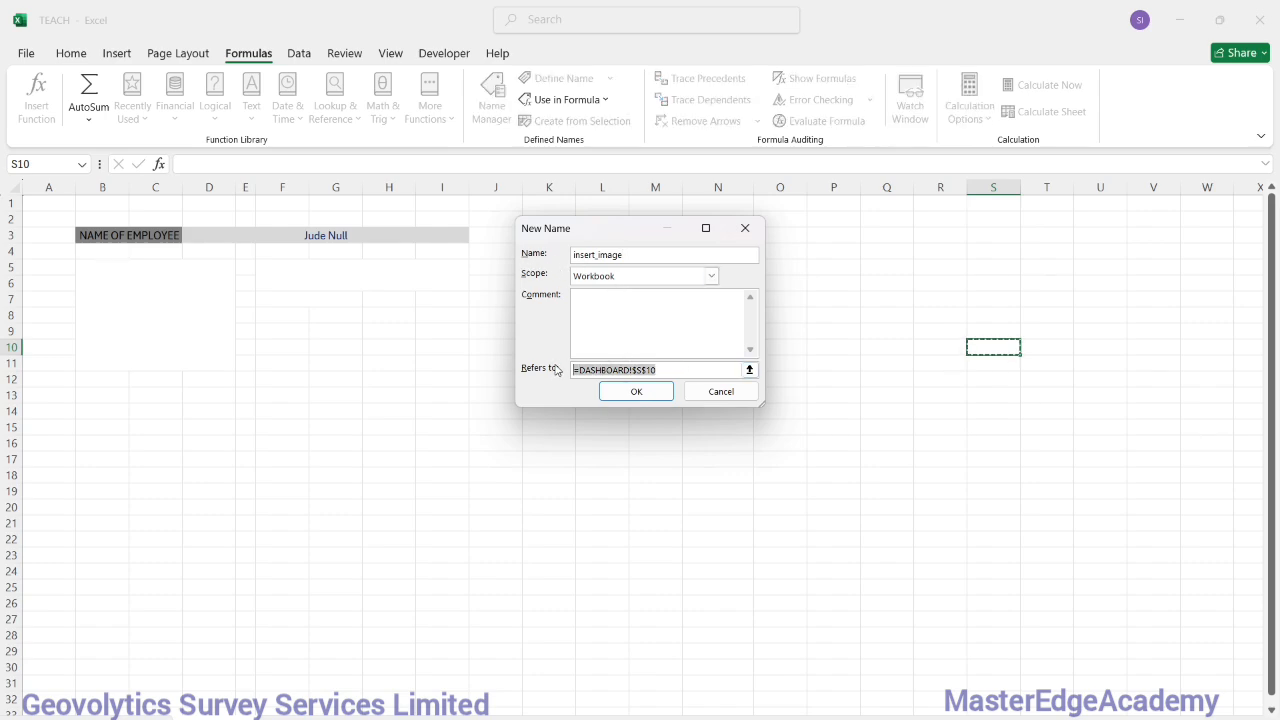
key(BackSpace)
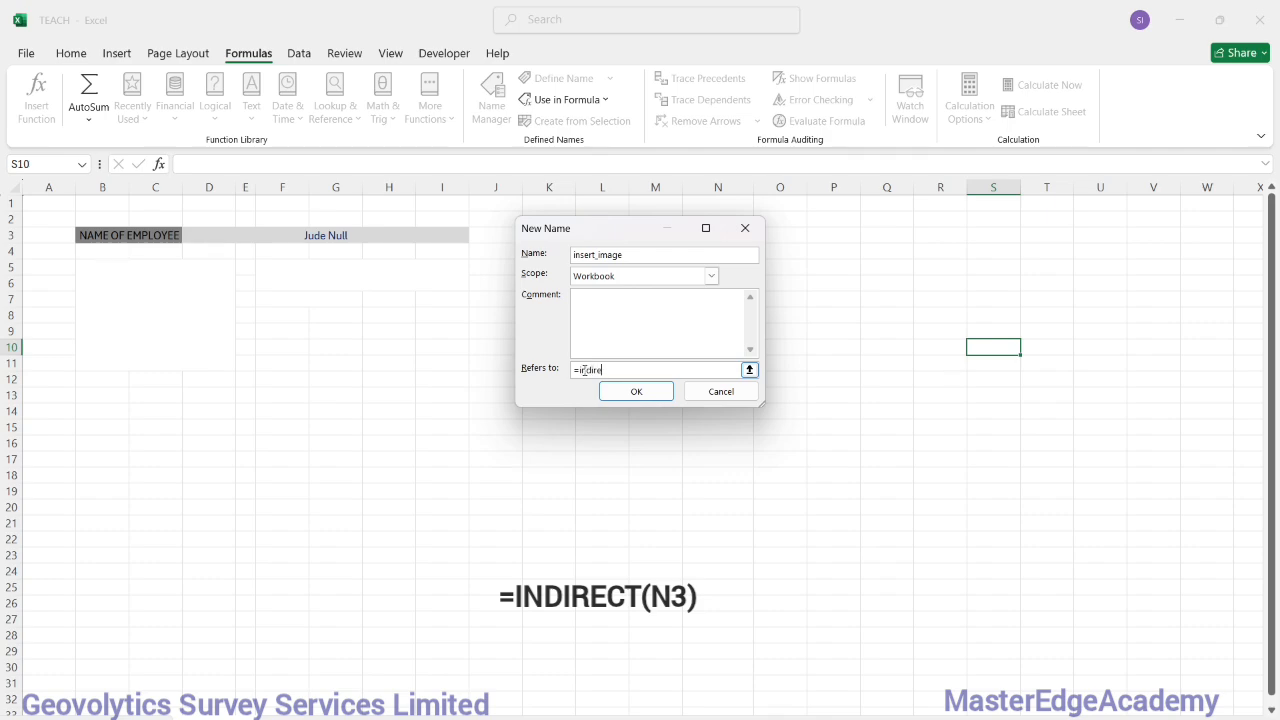
text(indirect()
drag(628, 233, 307, 342)
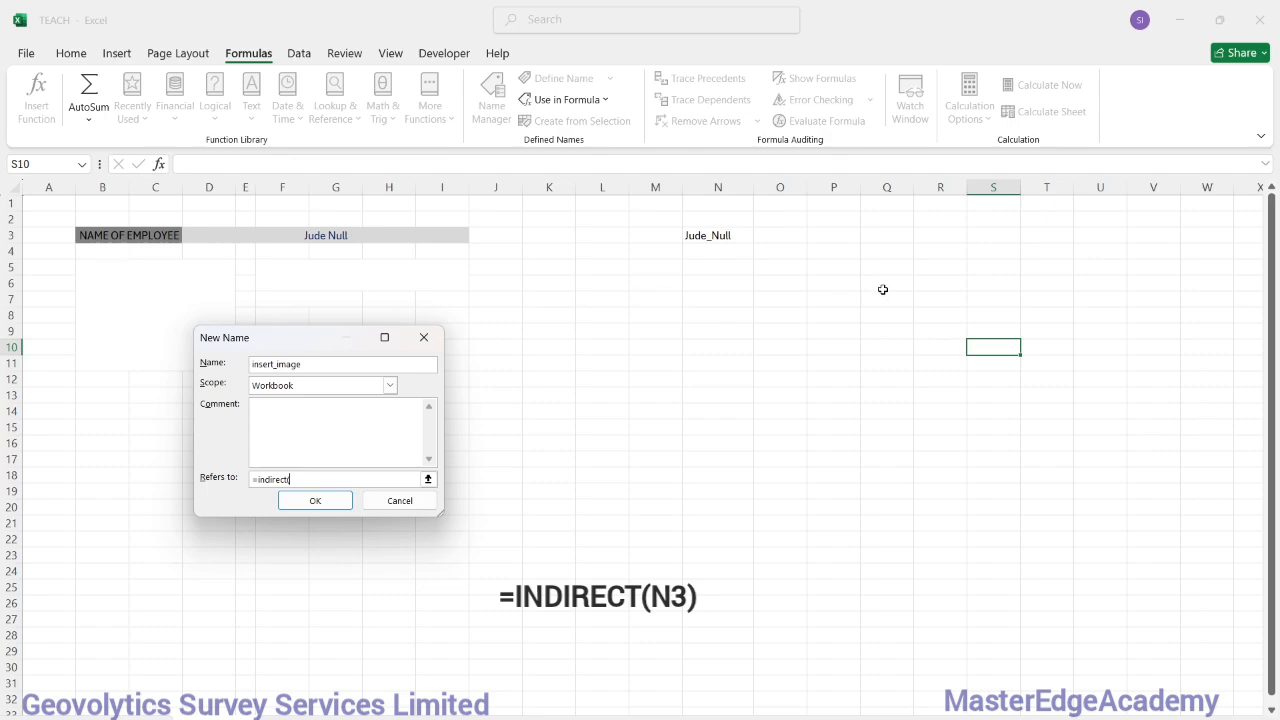
text(()
click(703, 236)
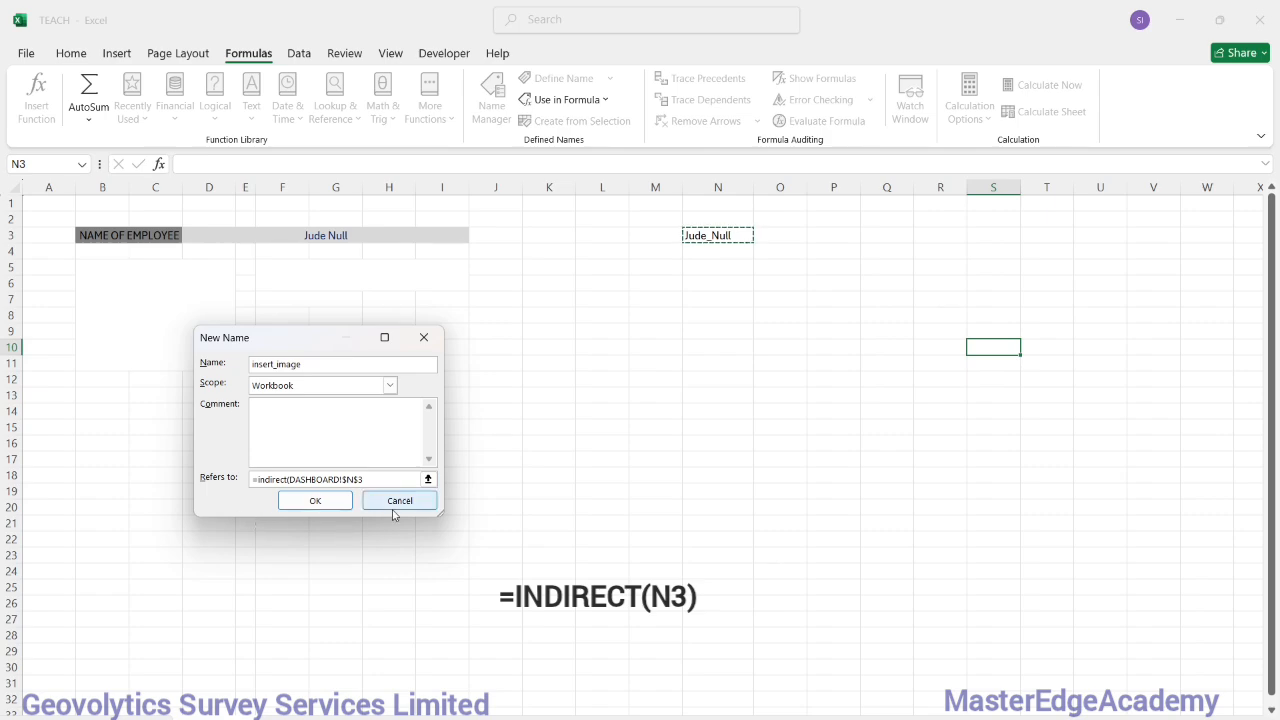
text())
click(337, 506)
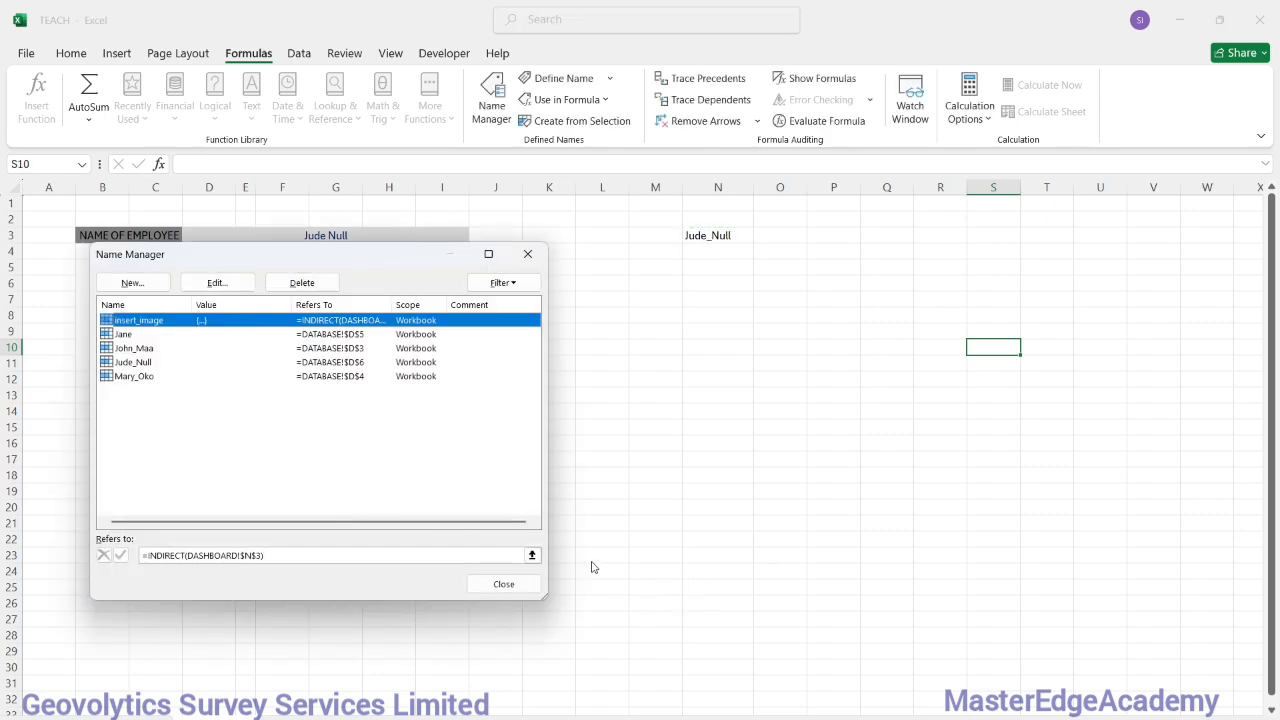
click(503, 586)
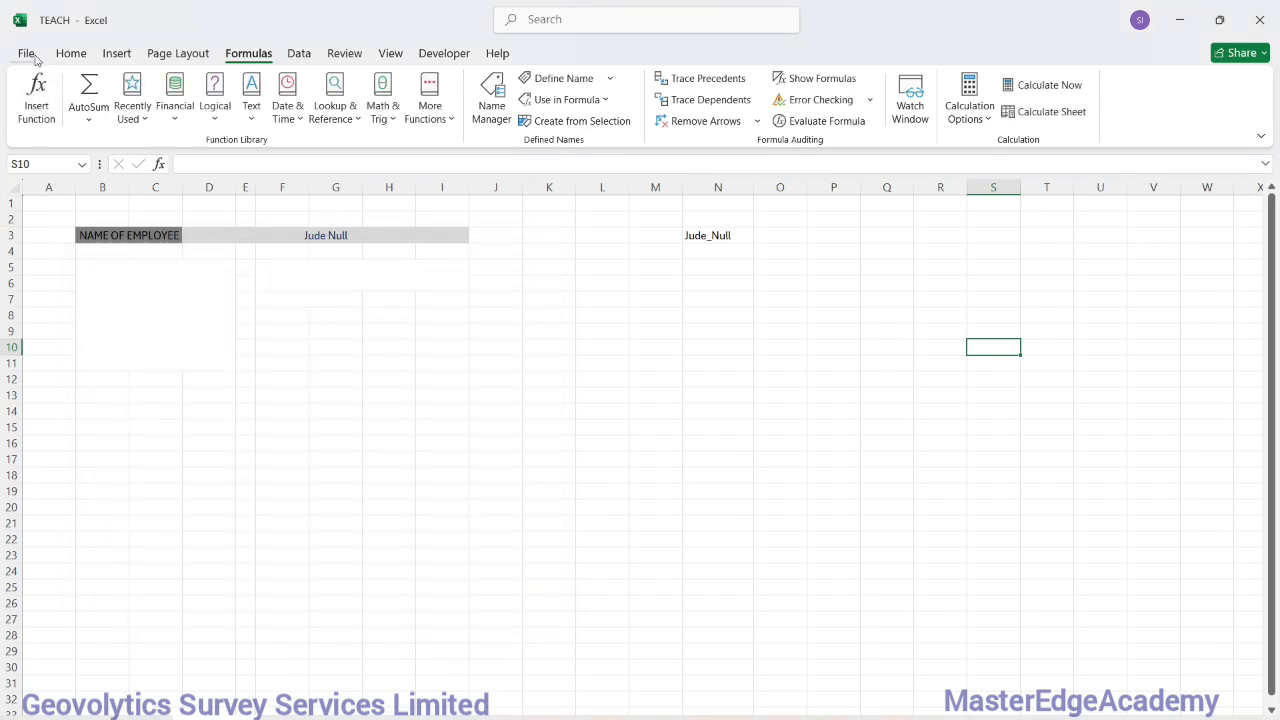
Capture empty cell Q8 with the Camera tool and place the linked picture over the merged box at B5.
click(71, 55)
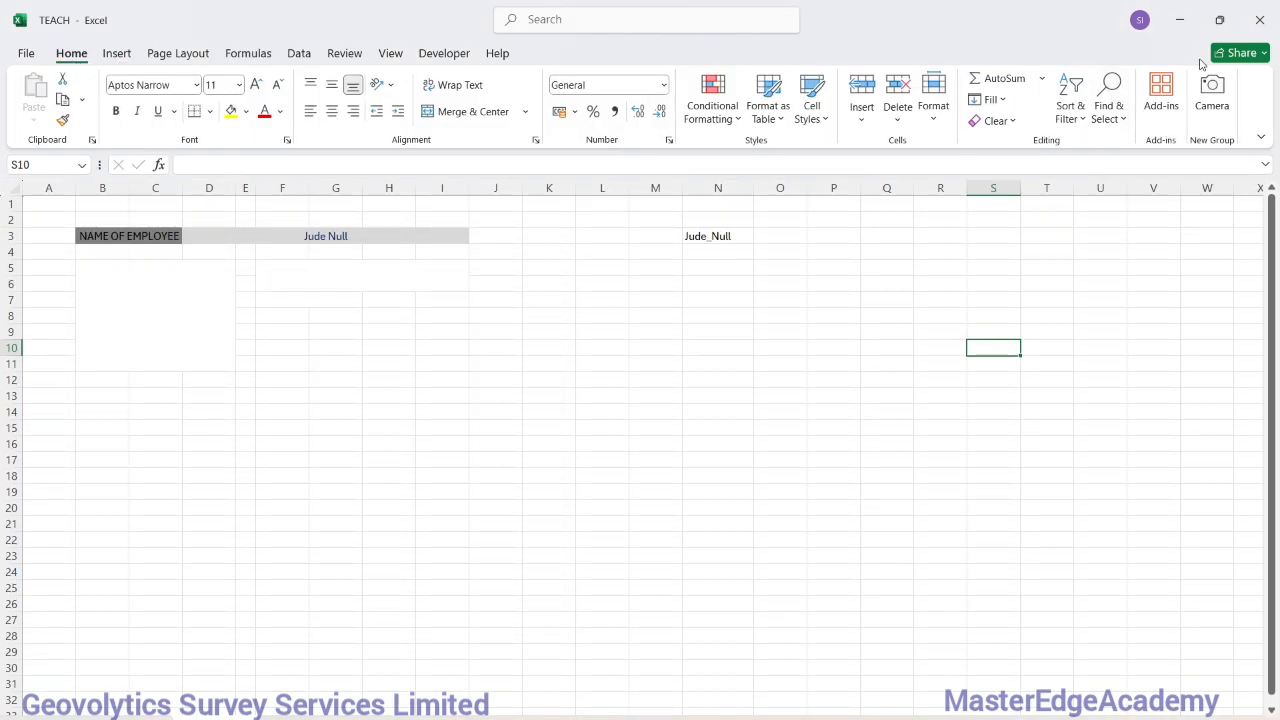
click(874, 318)
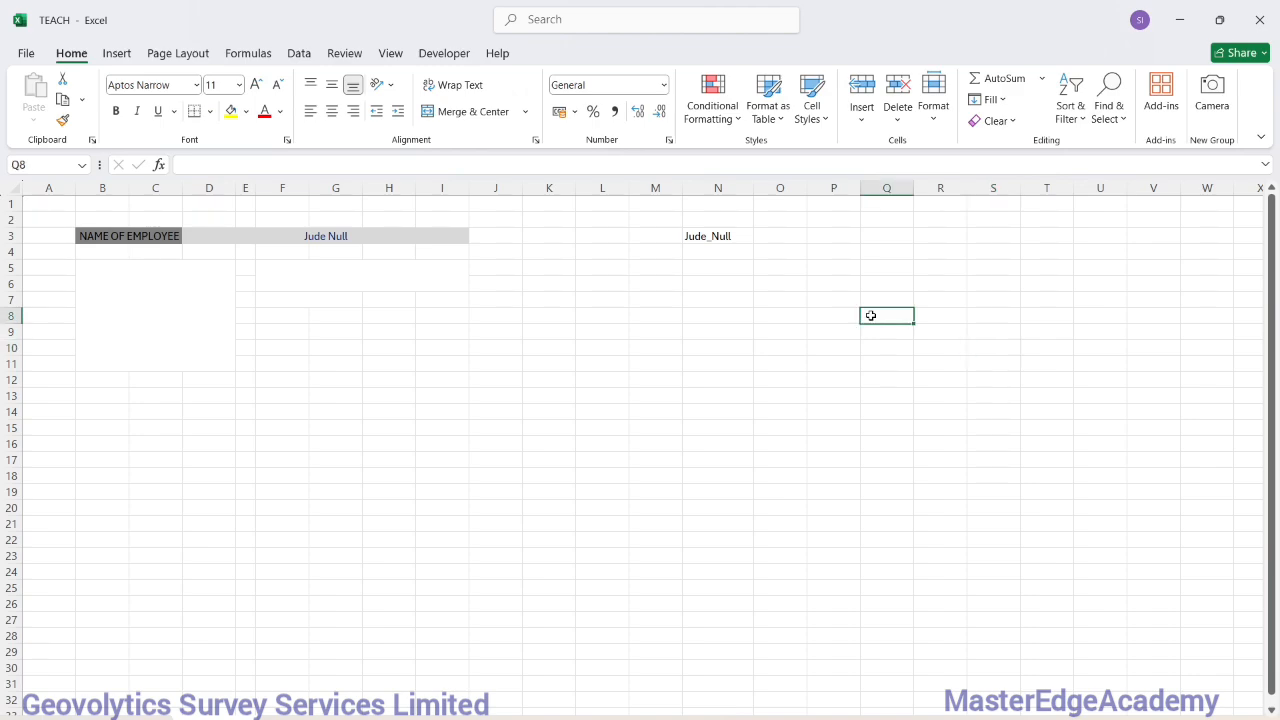
click(1209, 103)
click(150, 316)
Resize the linked picture to about 3.66 by 4.72 cm and fit it over the image box B5:D11.
drag(179, 333, 182, 394)
drag(151, 354, 69, 354)
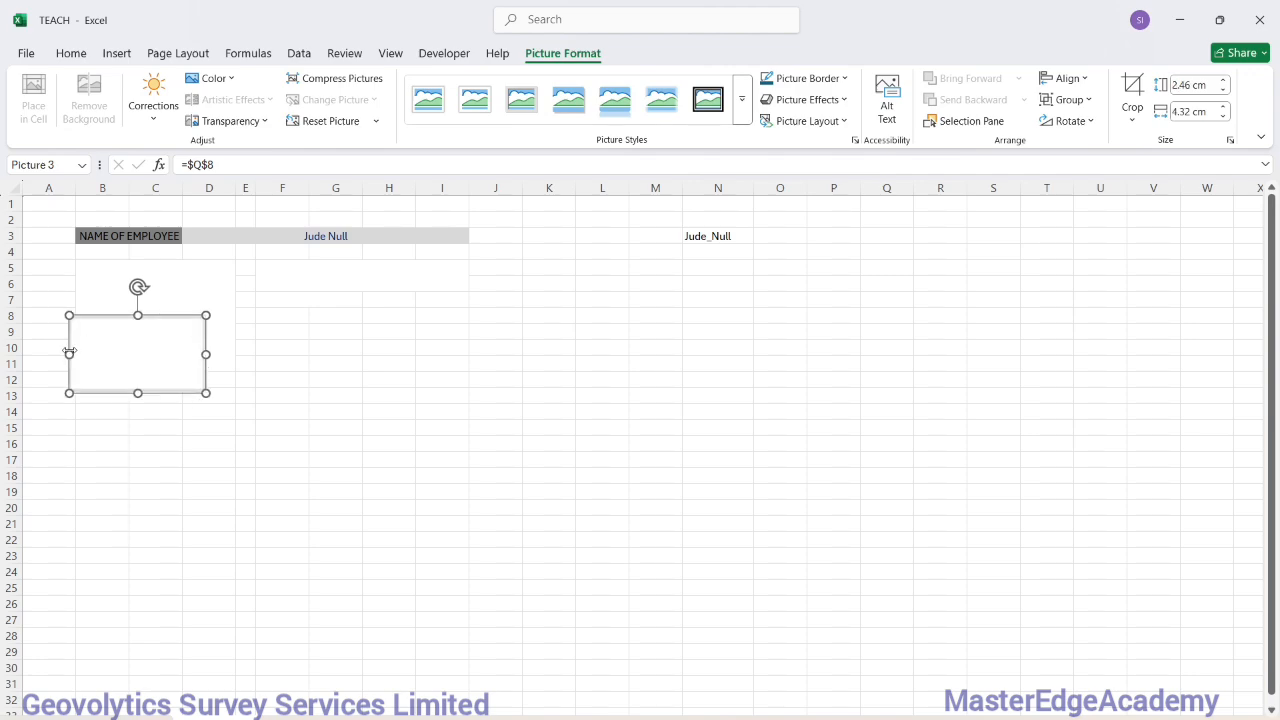
drag(139, 316, 138, 270)
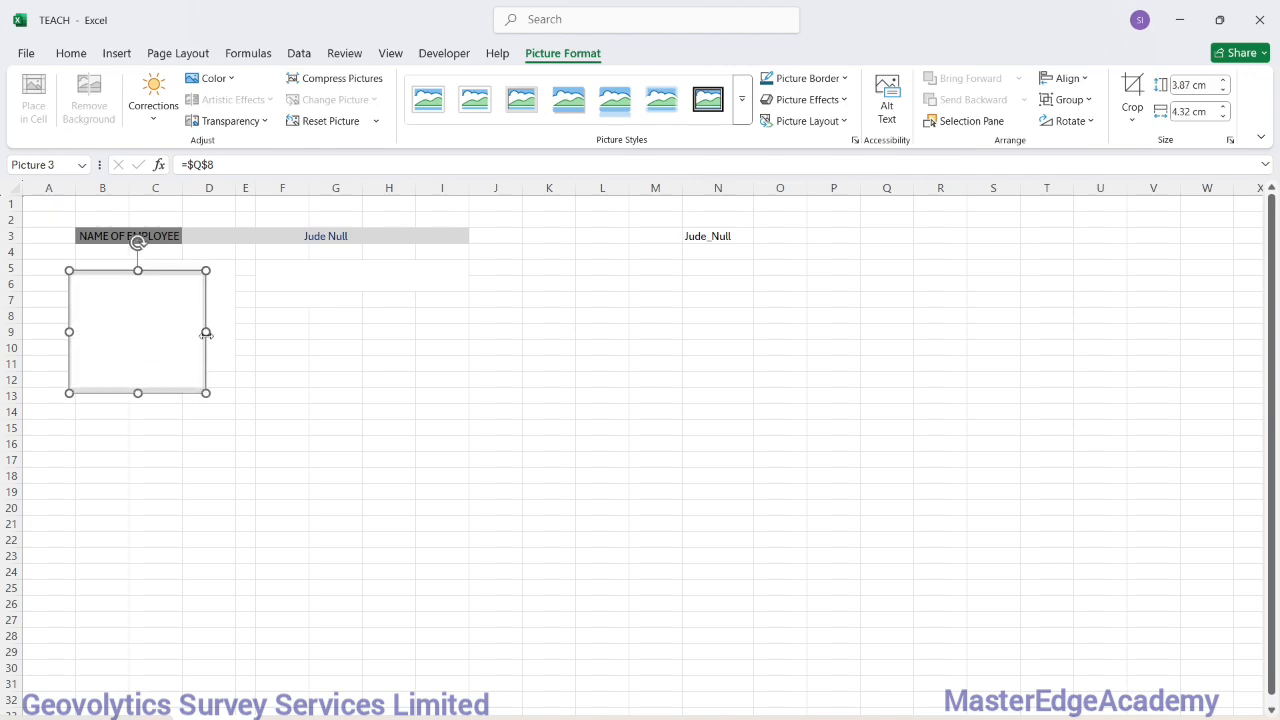
drag(208, 330, 226, 330)
drag(143, 329, 149, 314)
drag(156, 381, 155, 377)
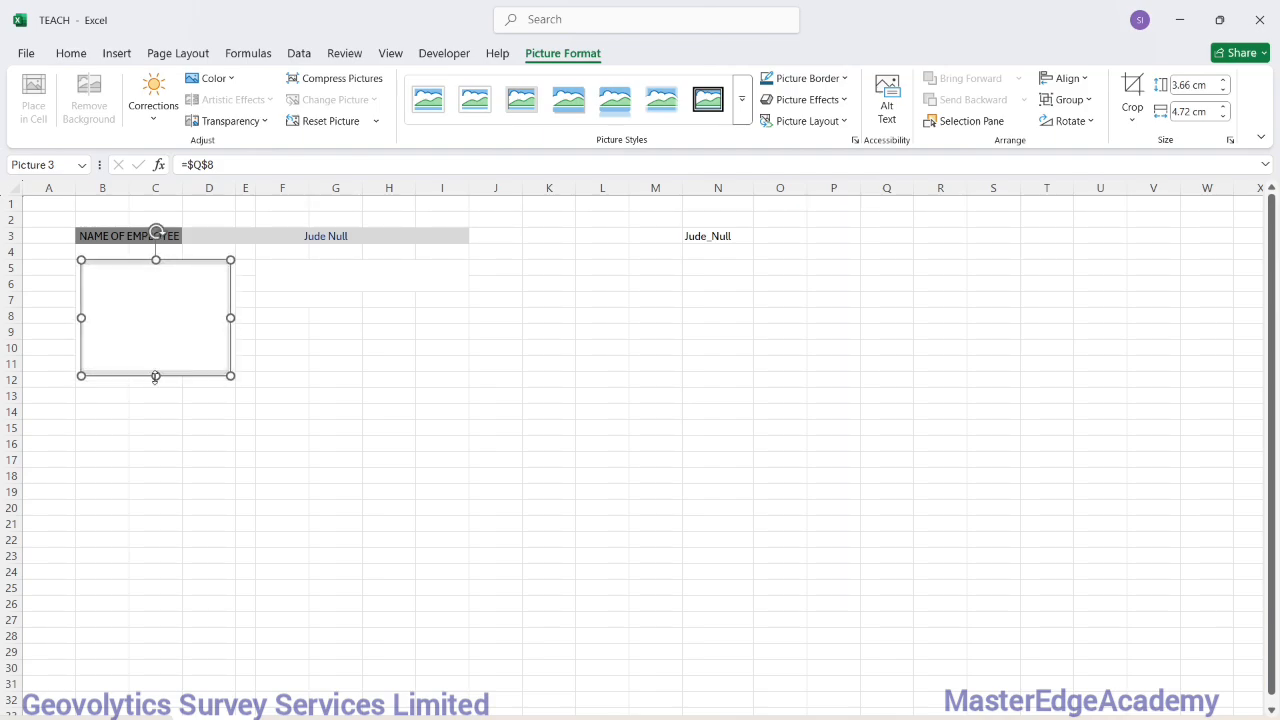
click(161, 408)
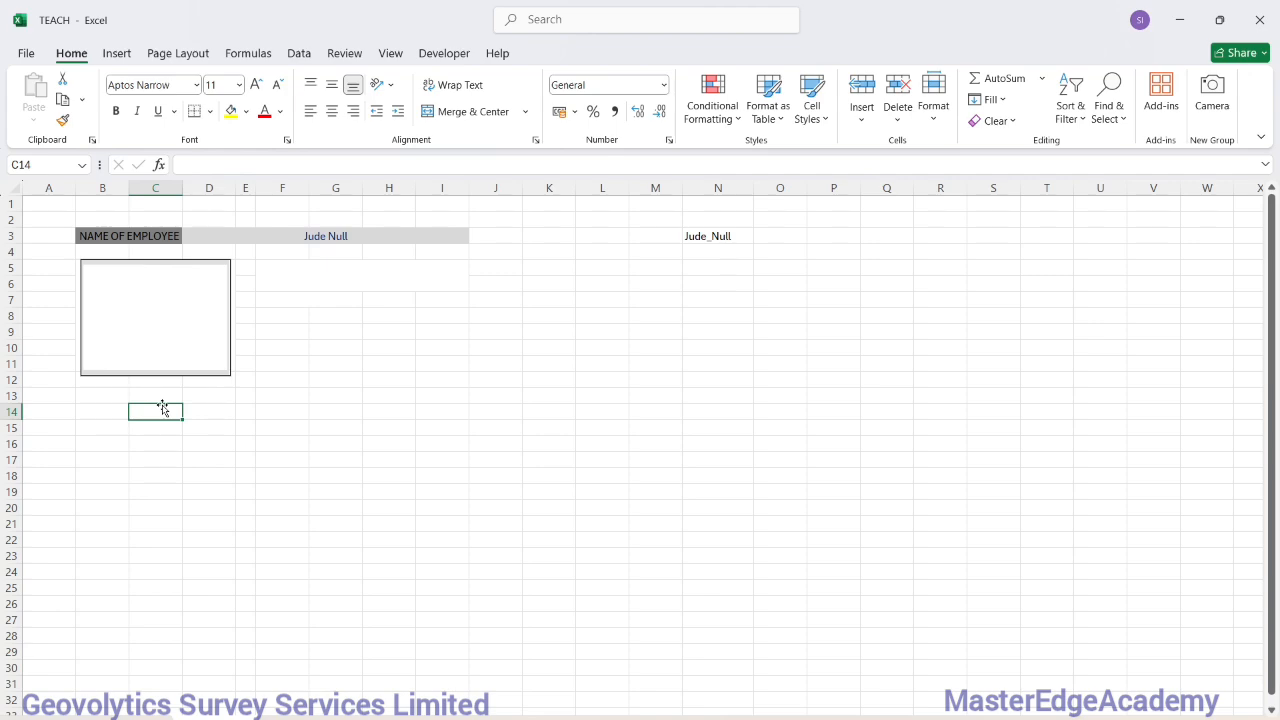
Replace the linked picture's cell reference with the named reference =insert_image.
click(166, 313)
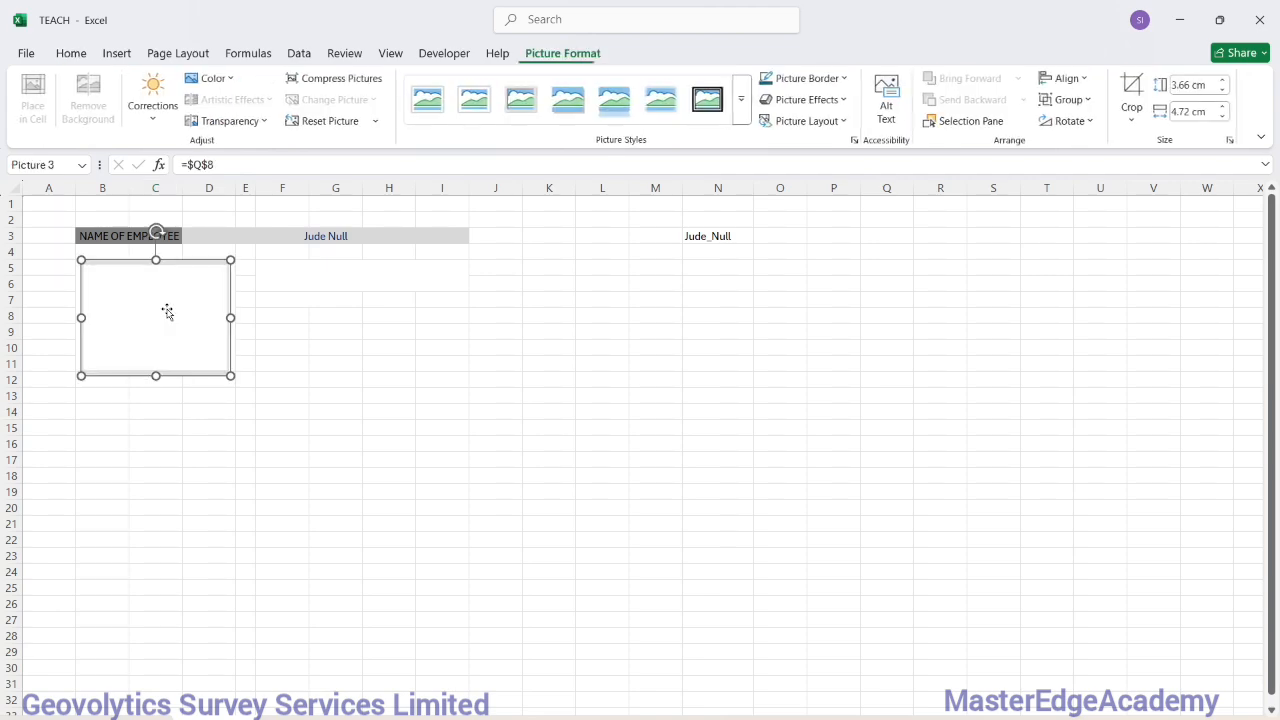
click(220, 165)
key(BackSpace)
key(BackSpace)
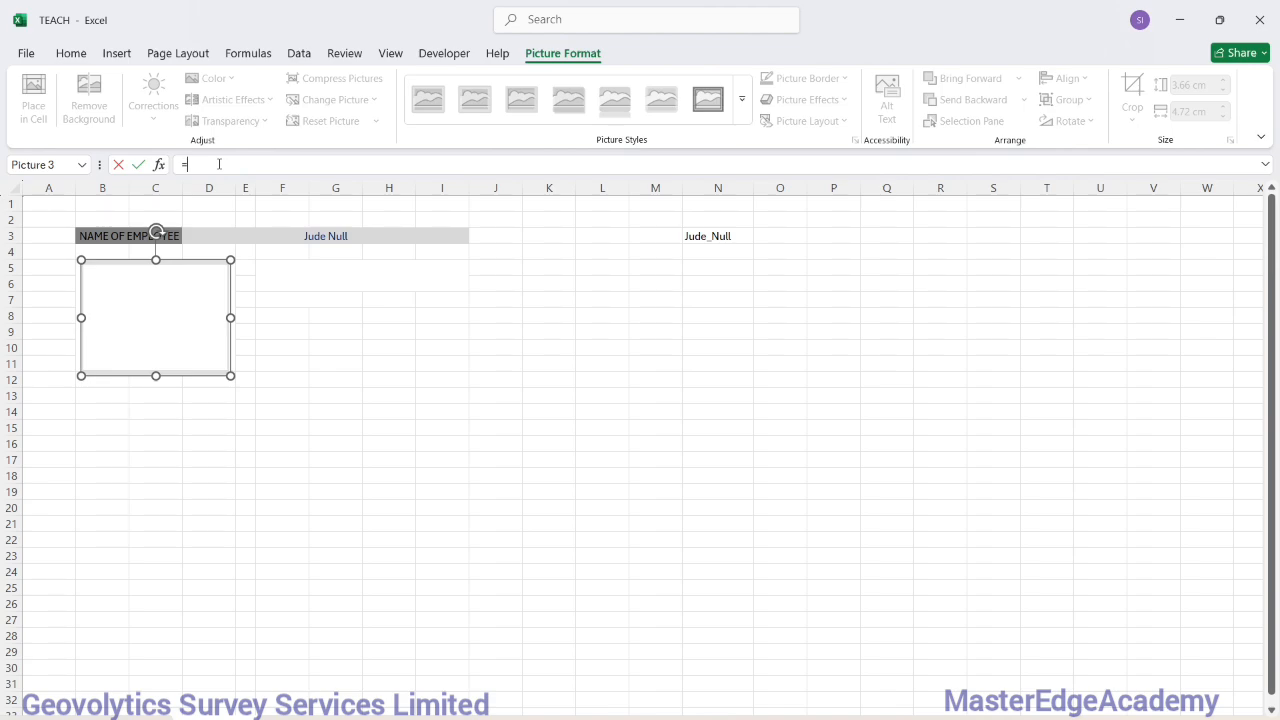
text(In)
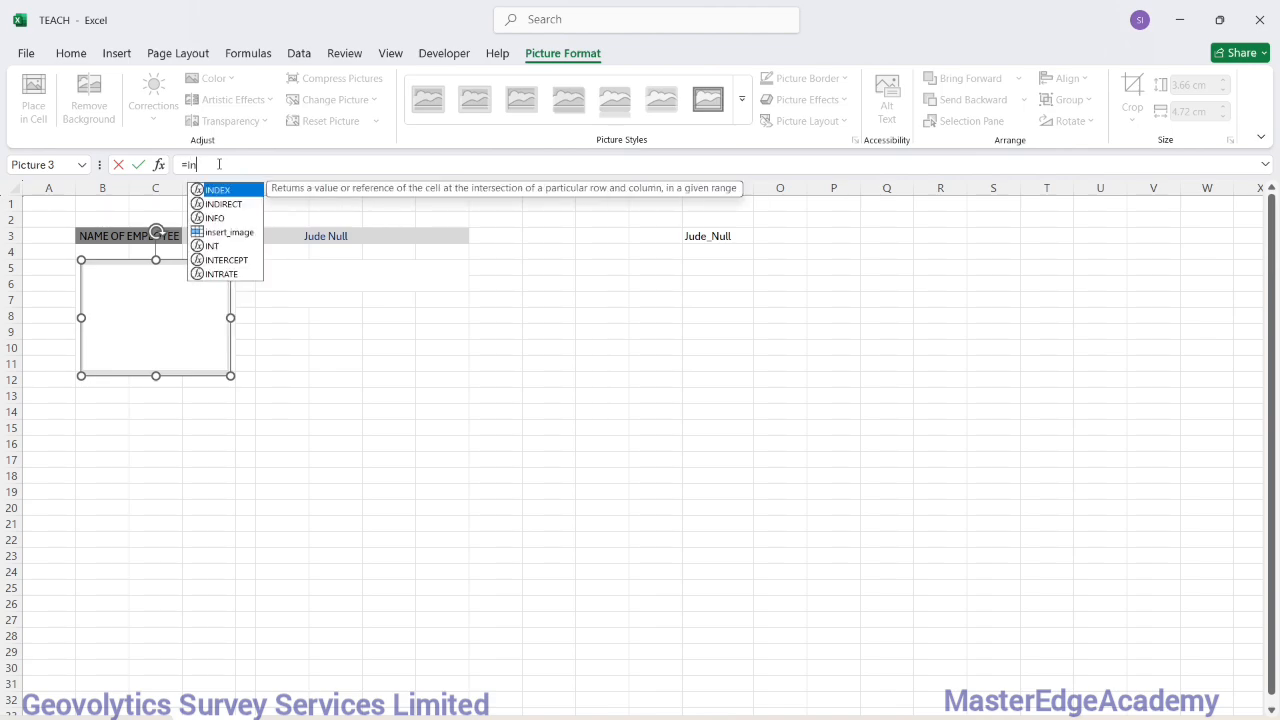
double_click(243, 232)
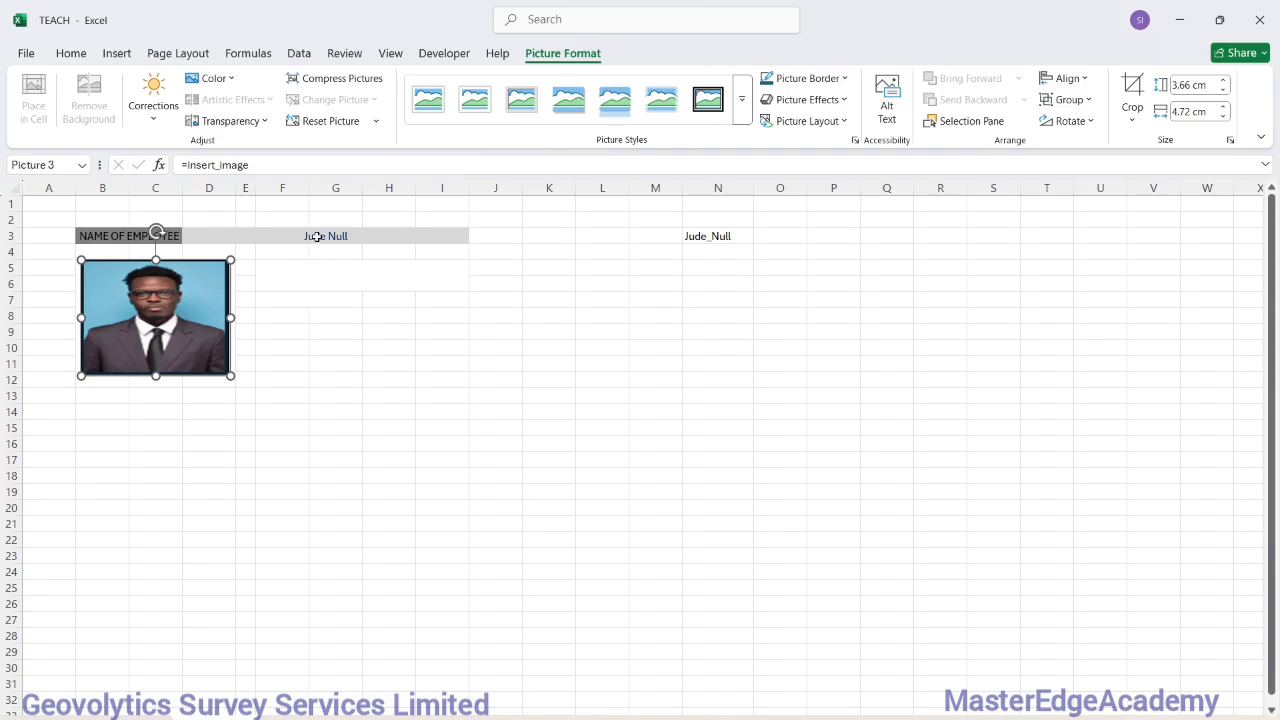
Choose each of the four employees in turn from the D3 list to check that the linked picture changes.
click(316, 236)
click(476, 236)
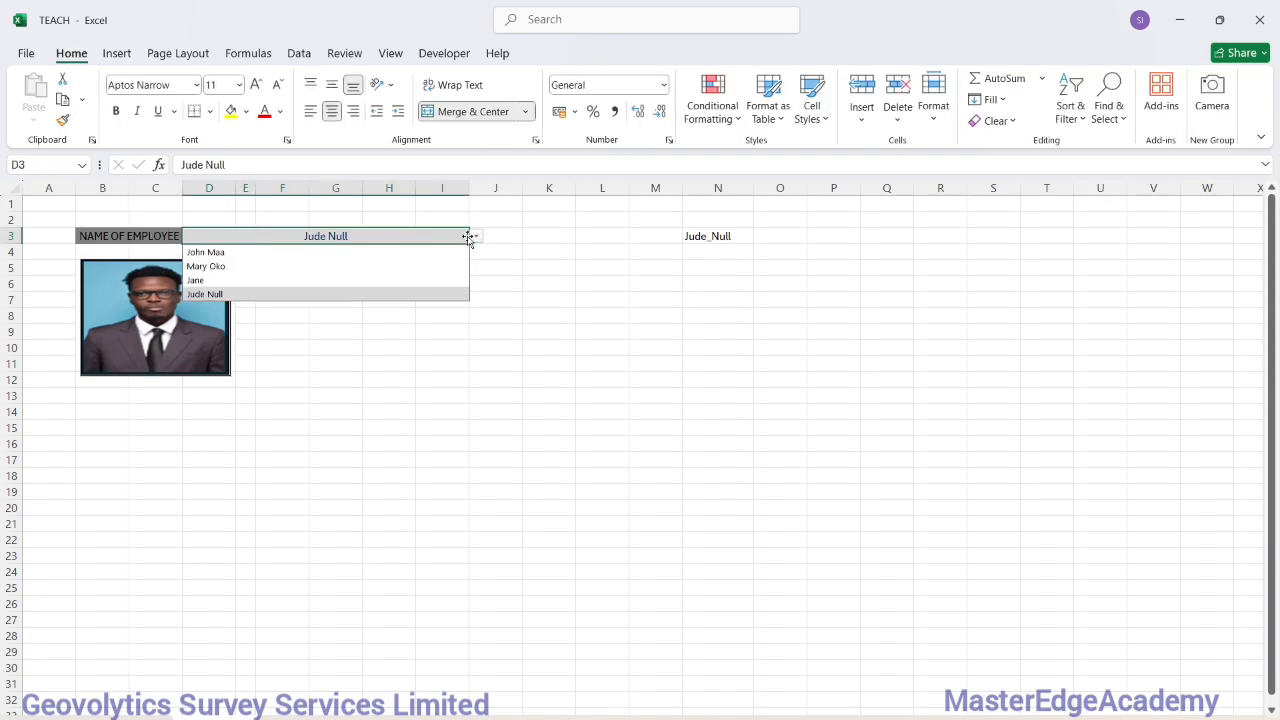
click(358, 253)
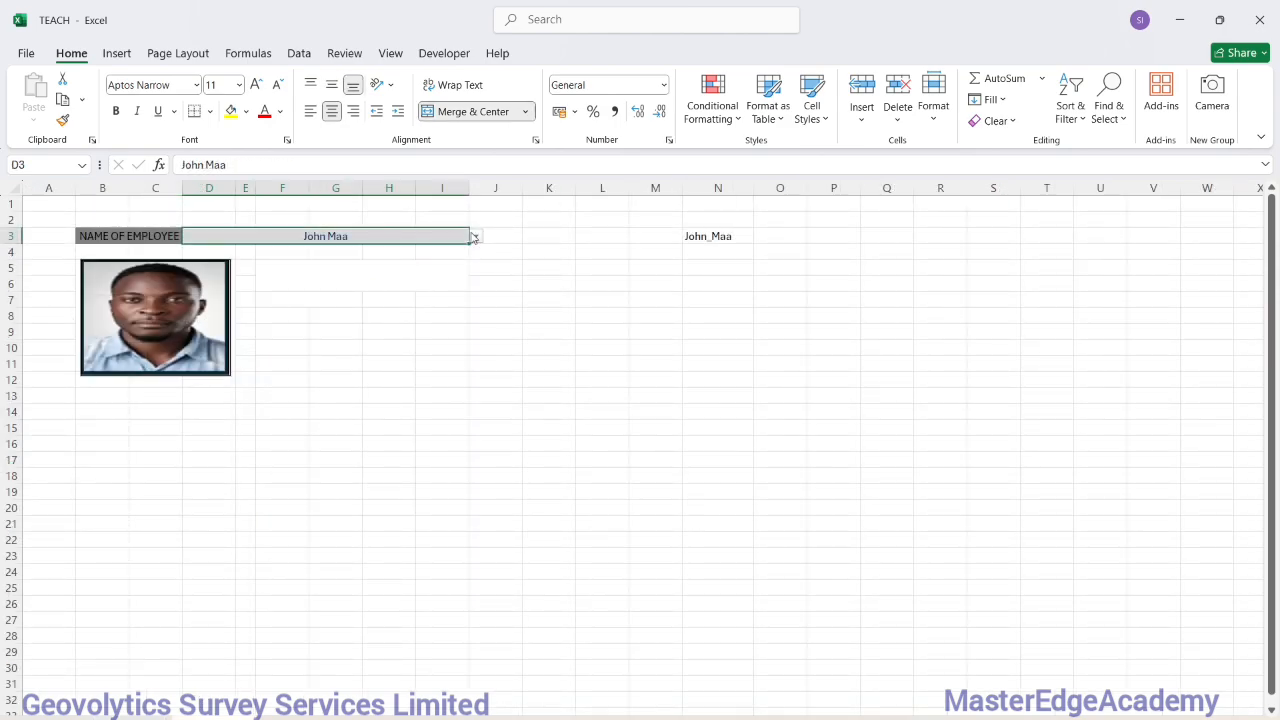
click(475, 236)
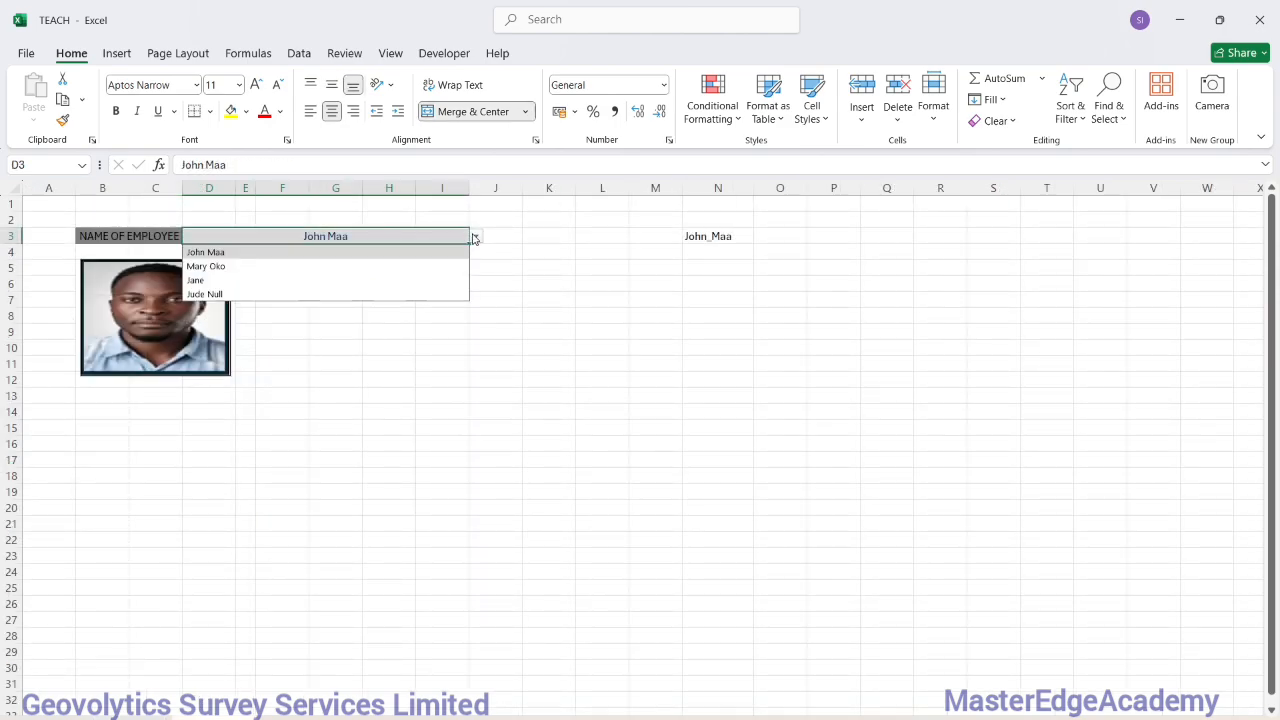
click(347, 267)
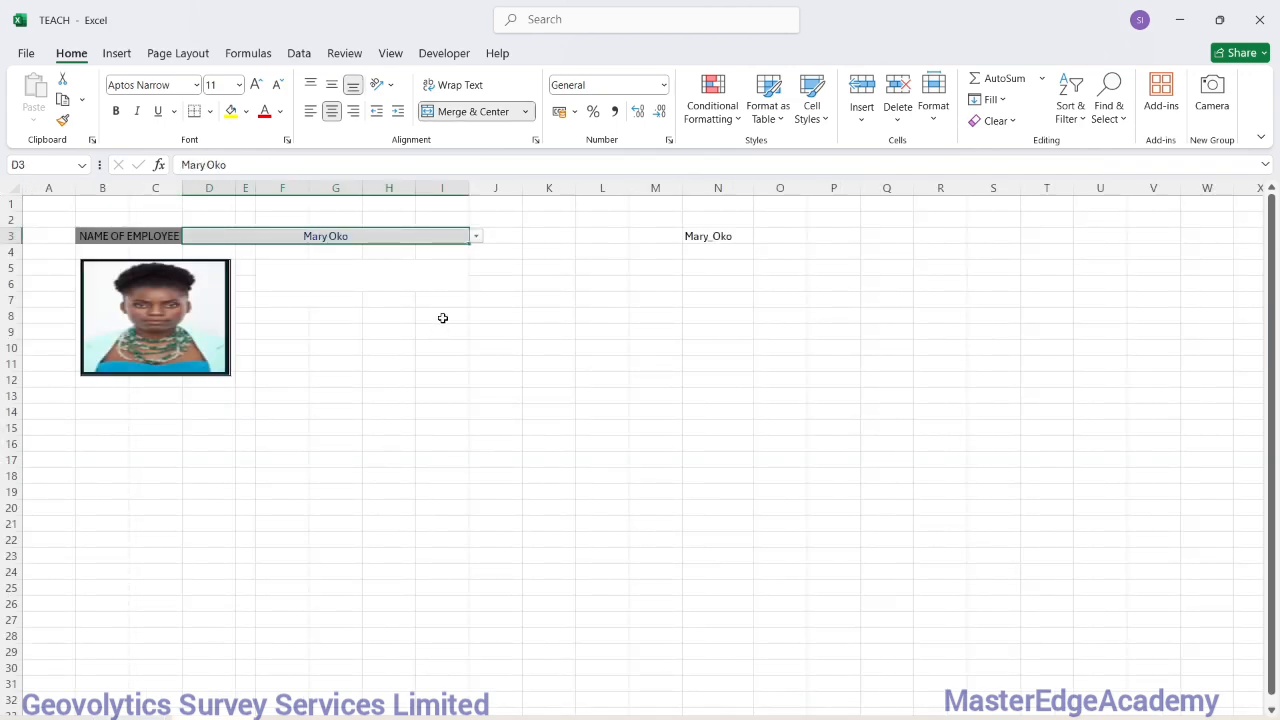
click(477, 240)
click(387, 280)
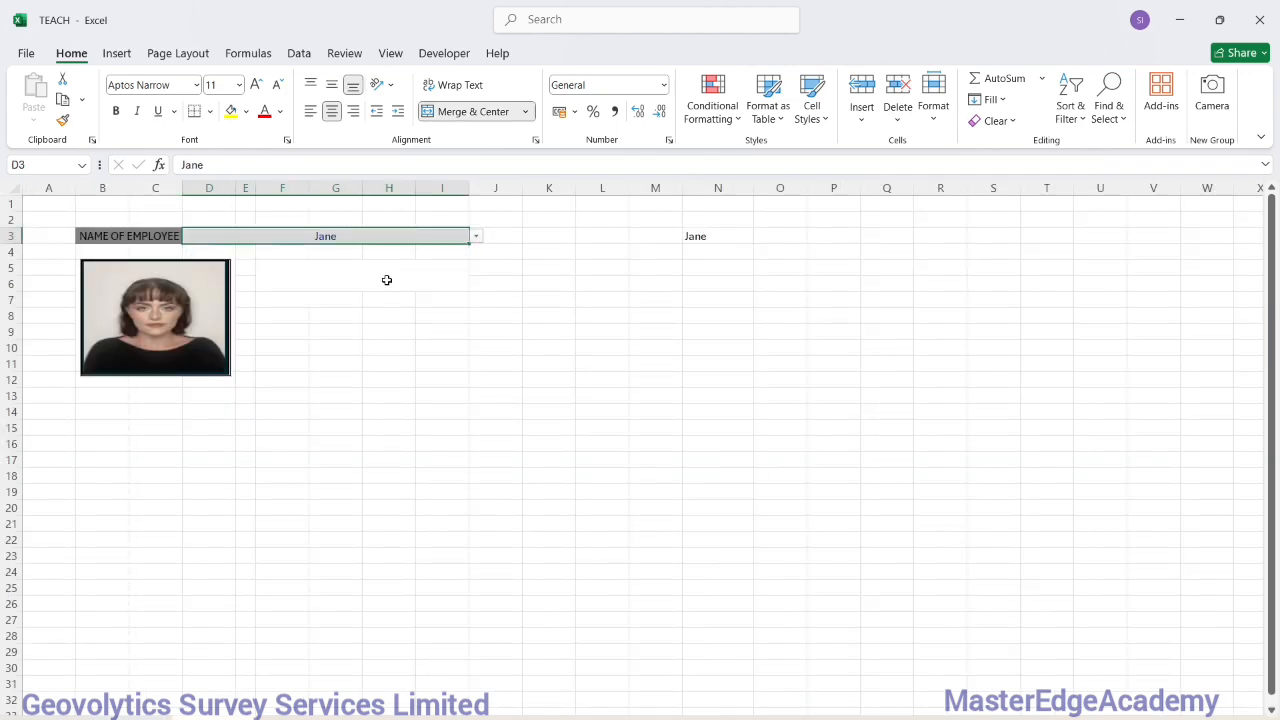
click(478, 236)
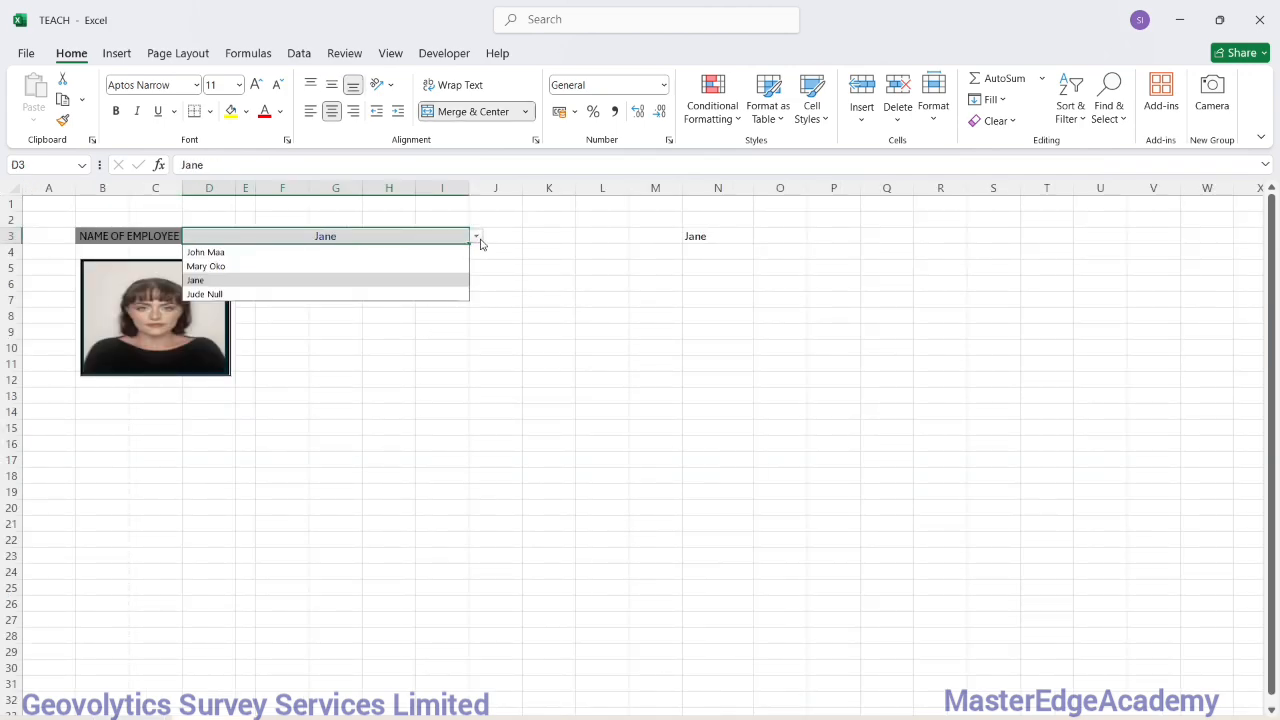
click(385, 293)
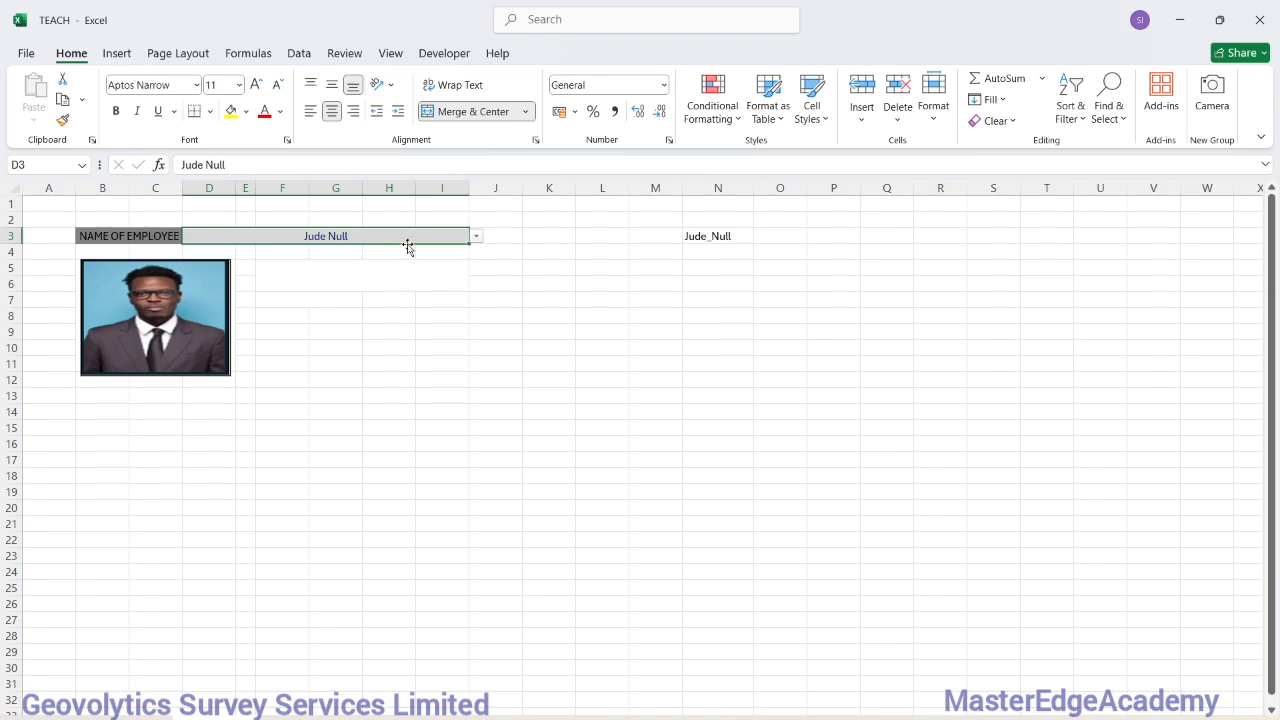
Hide column N, which holds the helper name.
click(730, 191)
right_click(730, 191)
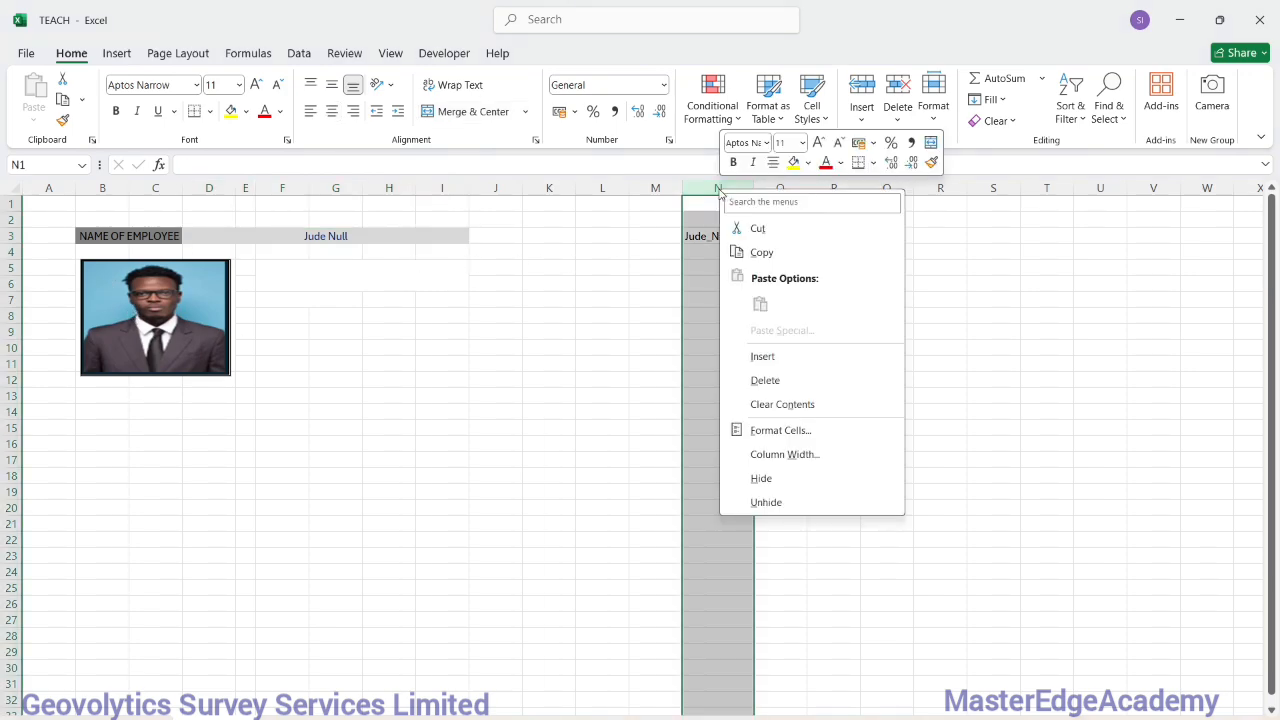
click(762, 478)
click(796, 425)
Choose the first, second and third employees in turn from the D3 list to recheck the picture with the helper column hidden.
click(381, 235)
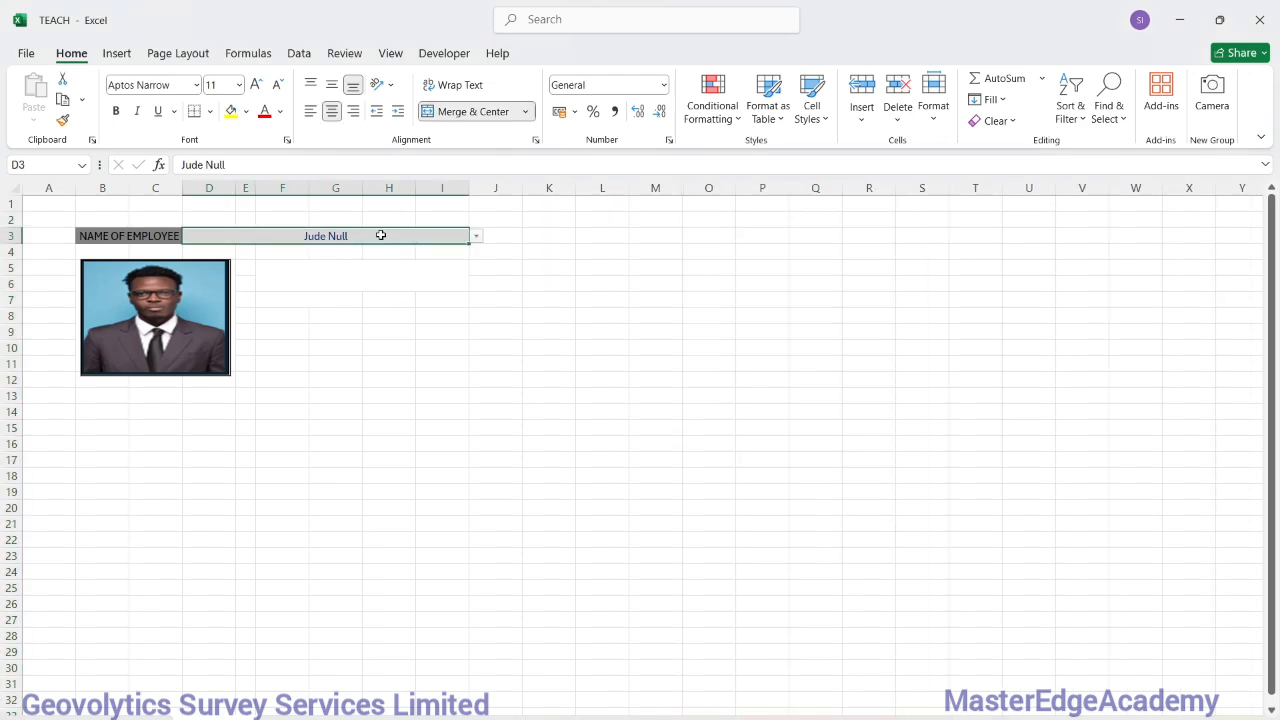
click(476, 236)
click(403, 252)
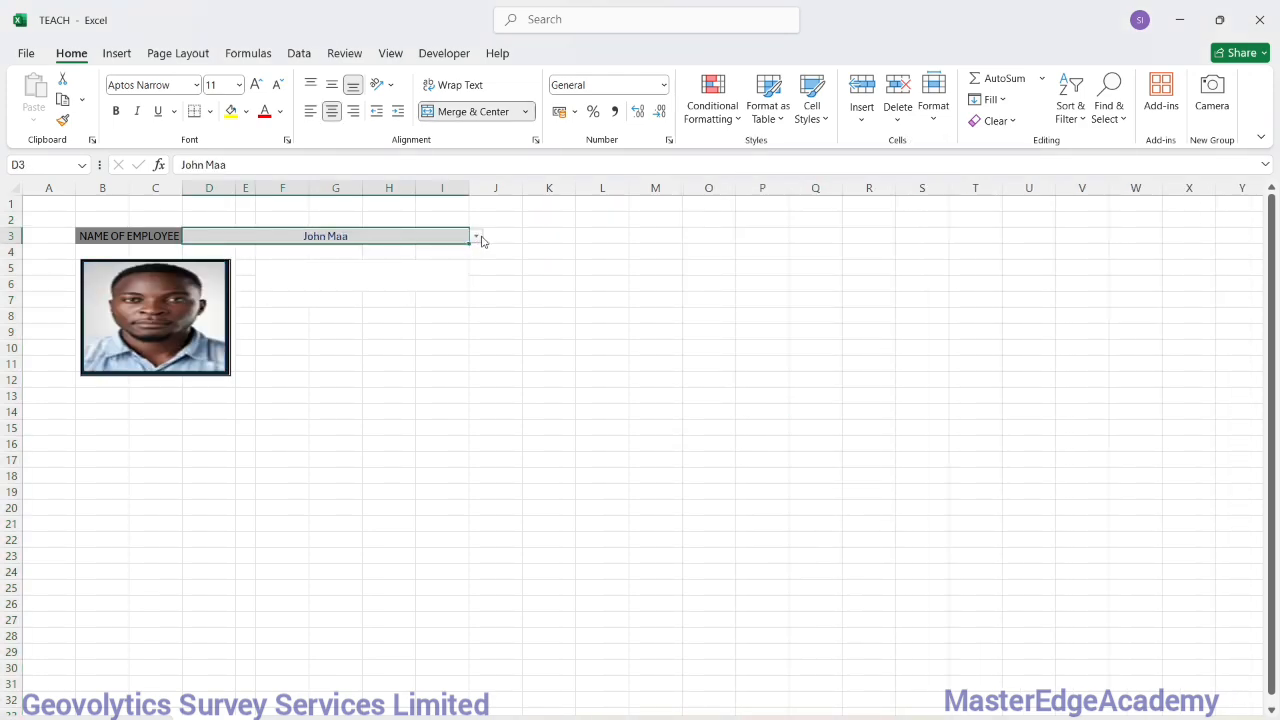
click(476, 236)
click(415, 266)
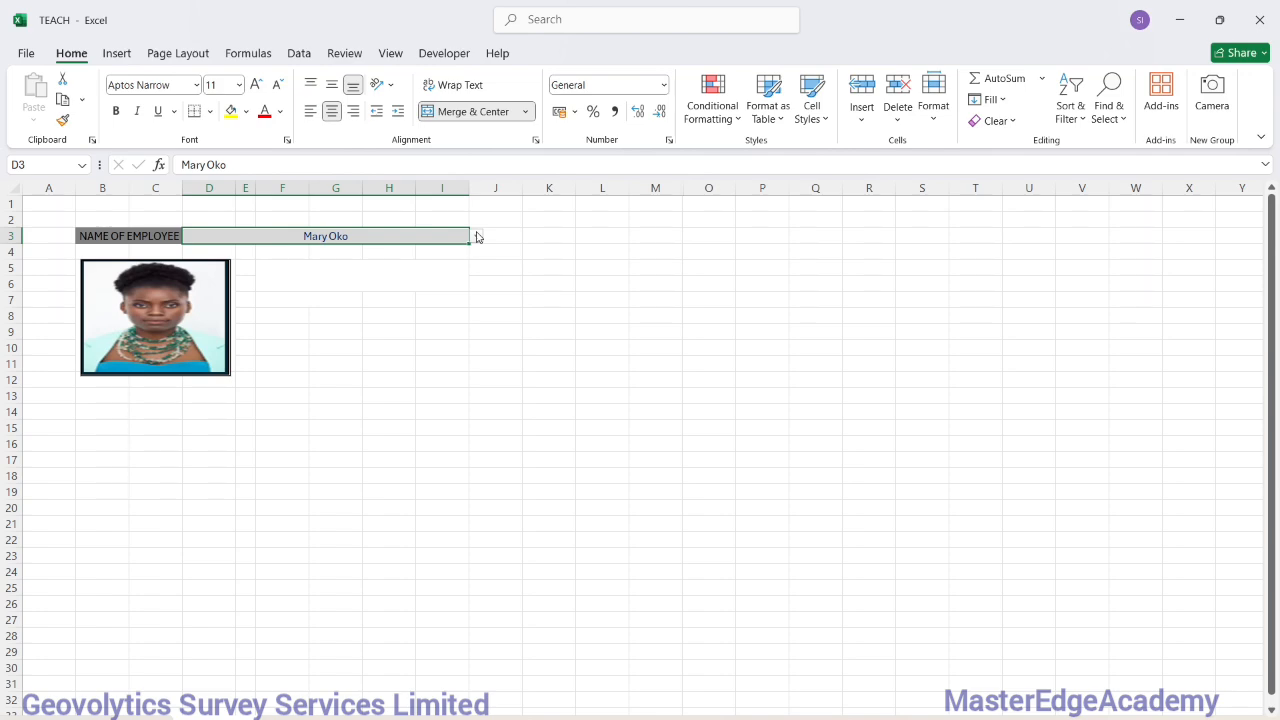
click(476, 236)
click(412, 280)
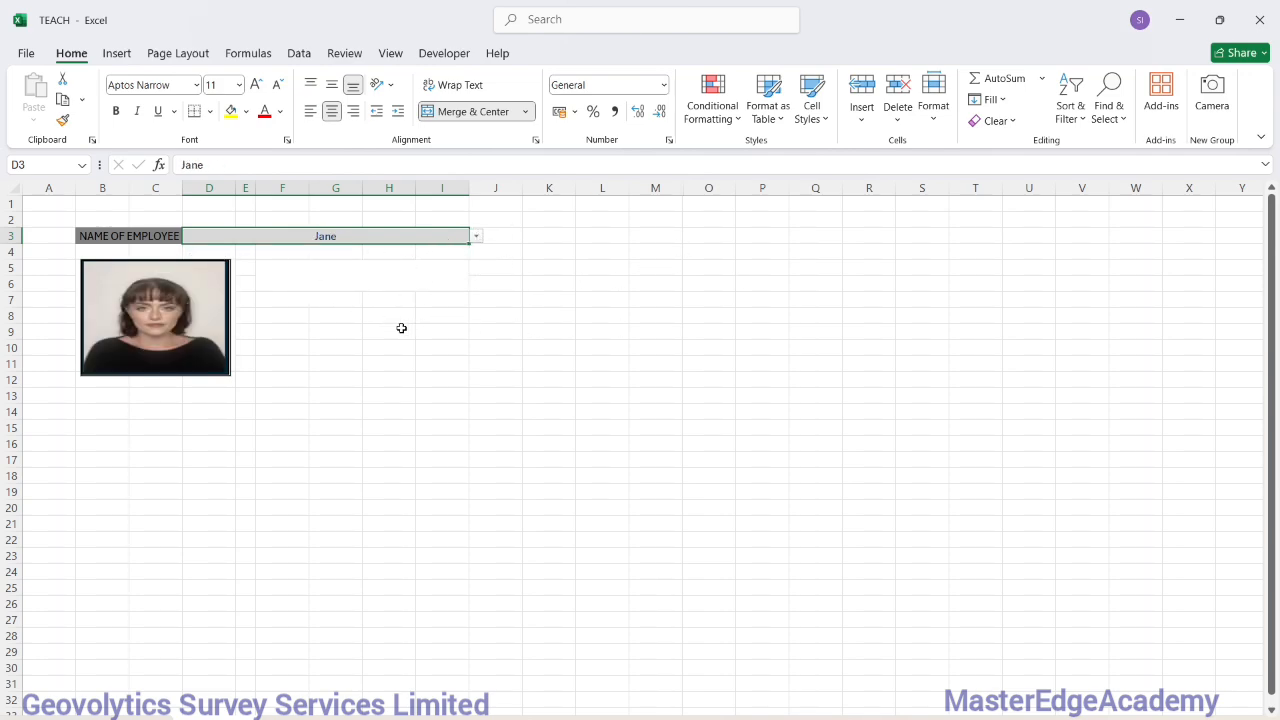
Unhide helper column N.
right_click(680, 188)
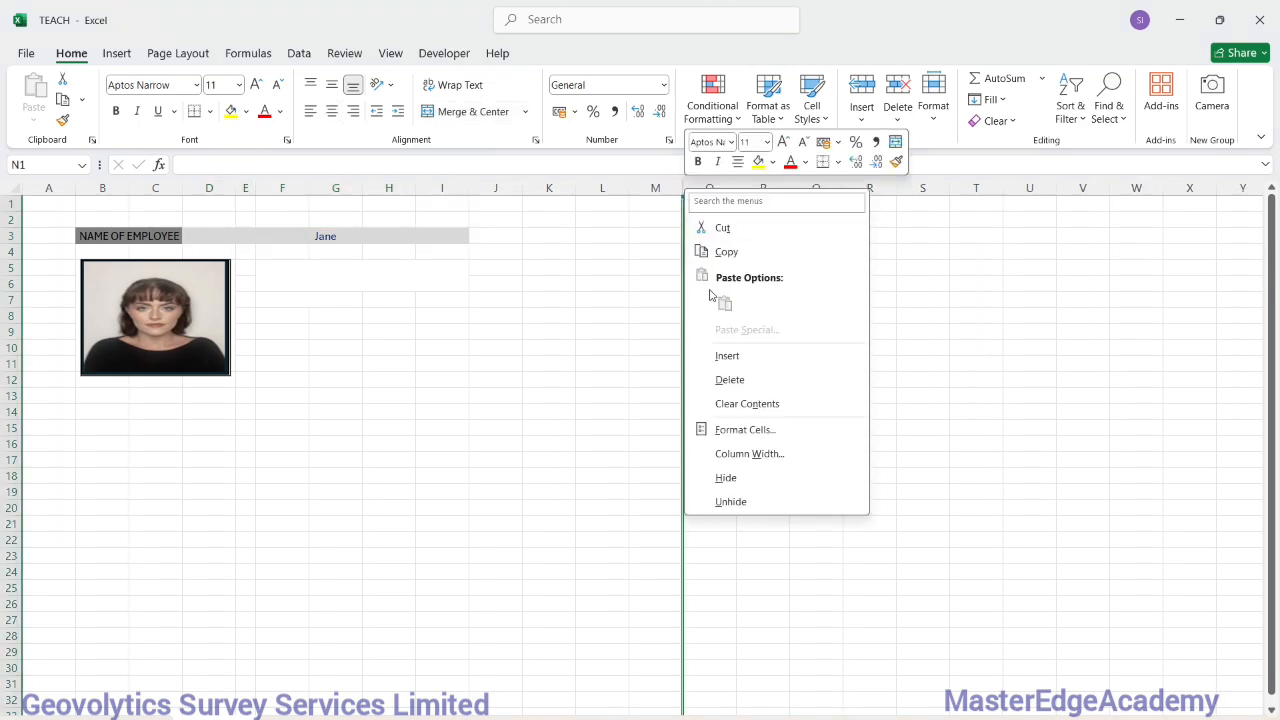
click(749, 500)
click(755, 492)
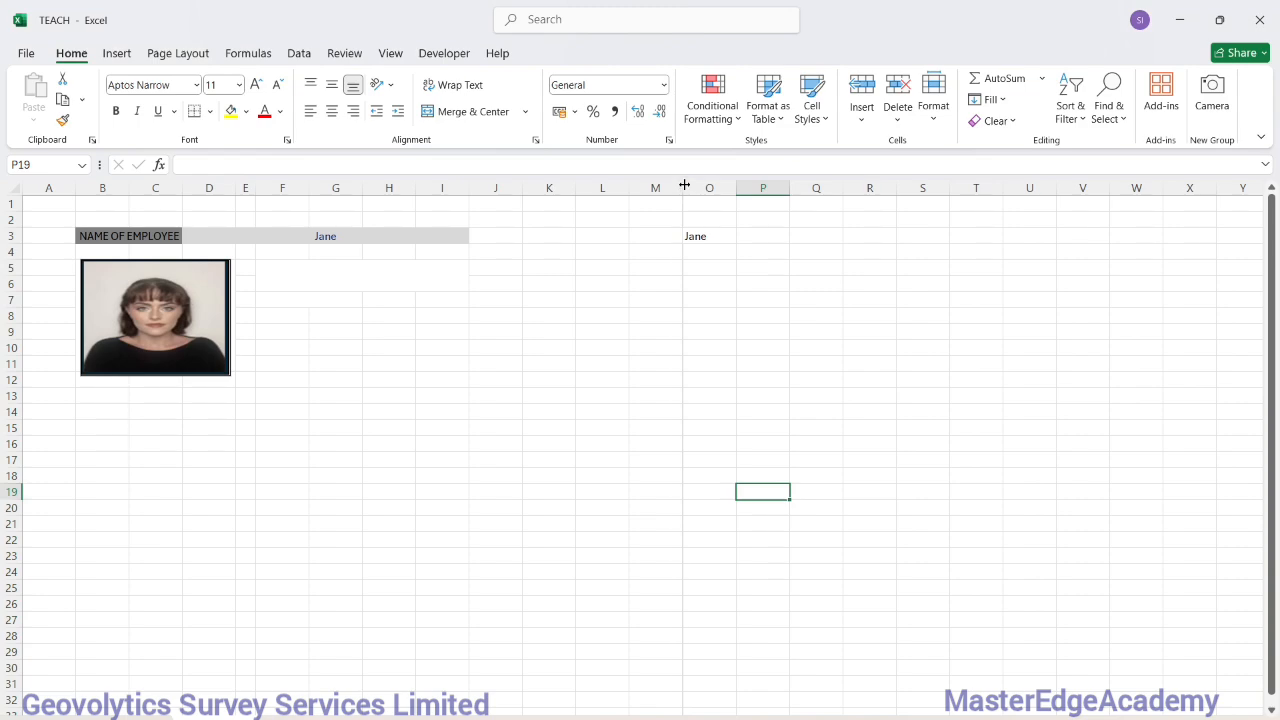
Set the employee in D3 to the second name in the list and select the merged cell F5:I6.
click(407, 238)
click(477, 236)
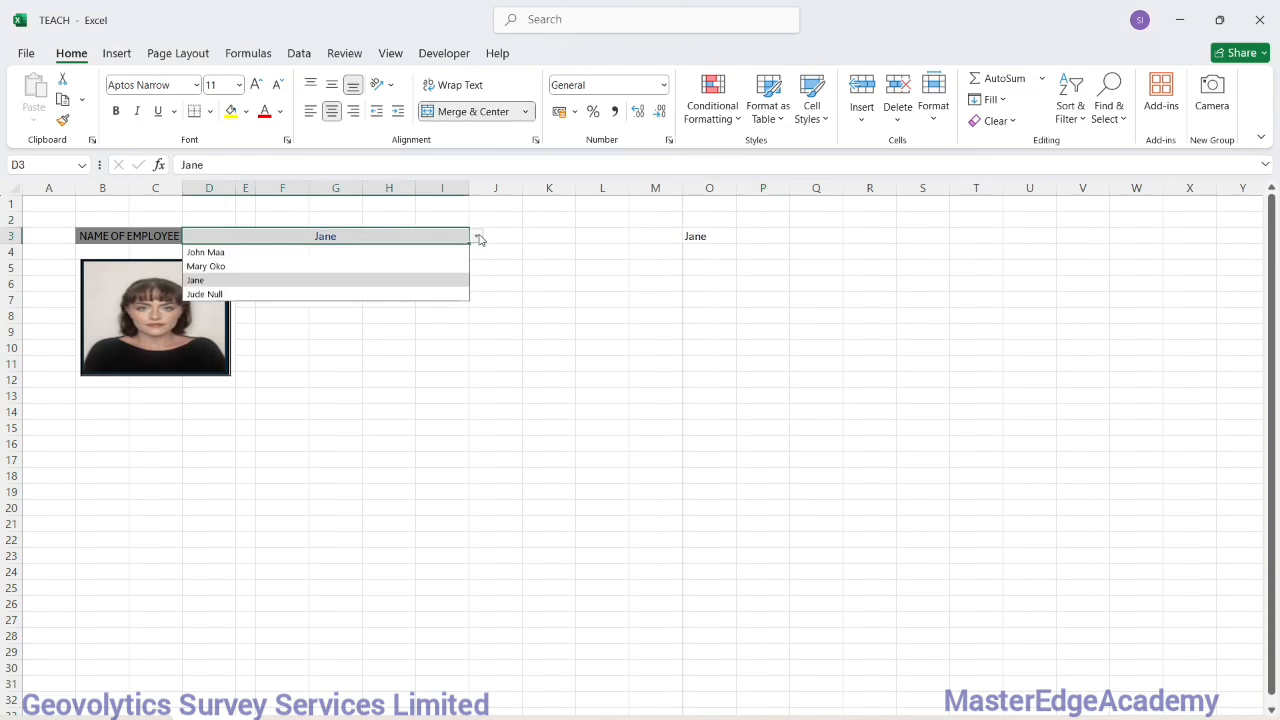
click(435, 266)
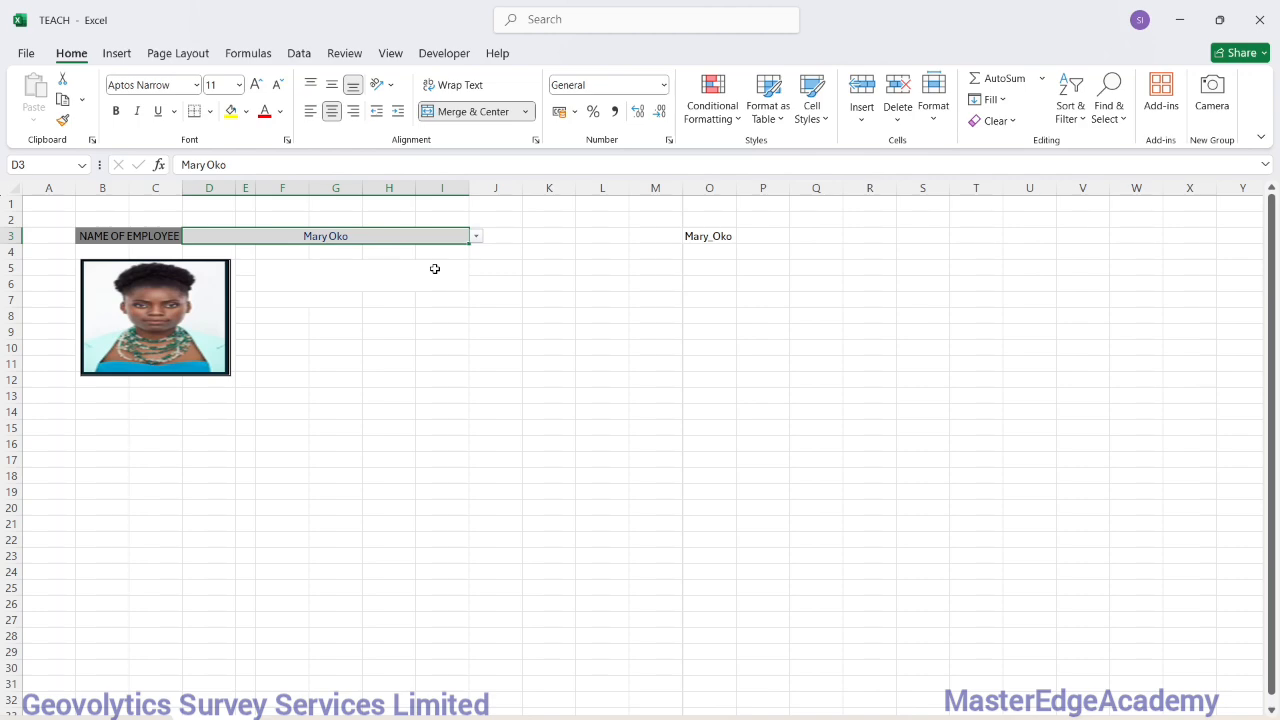
click(337, 272)
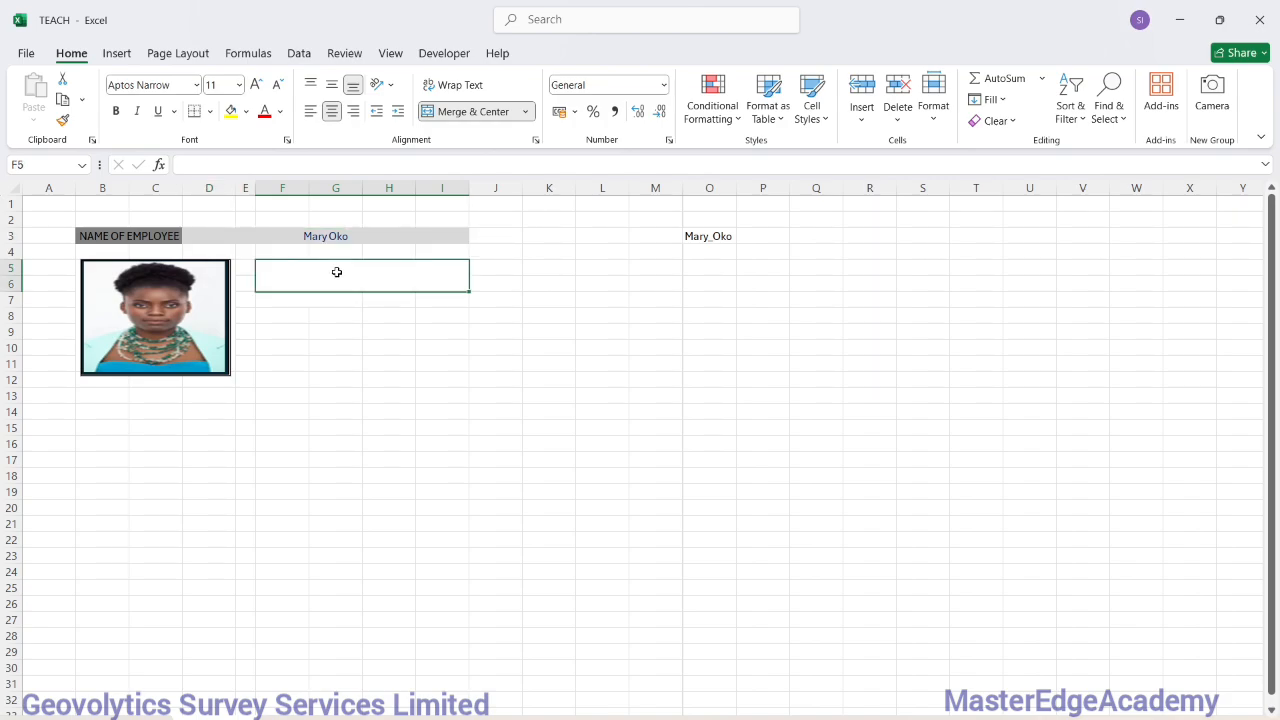